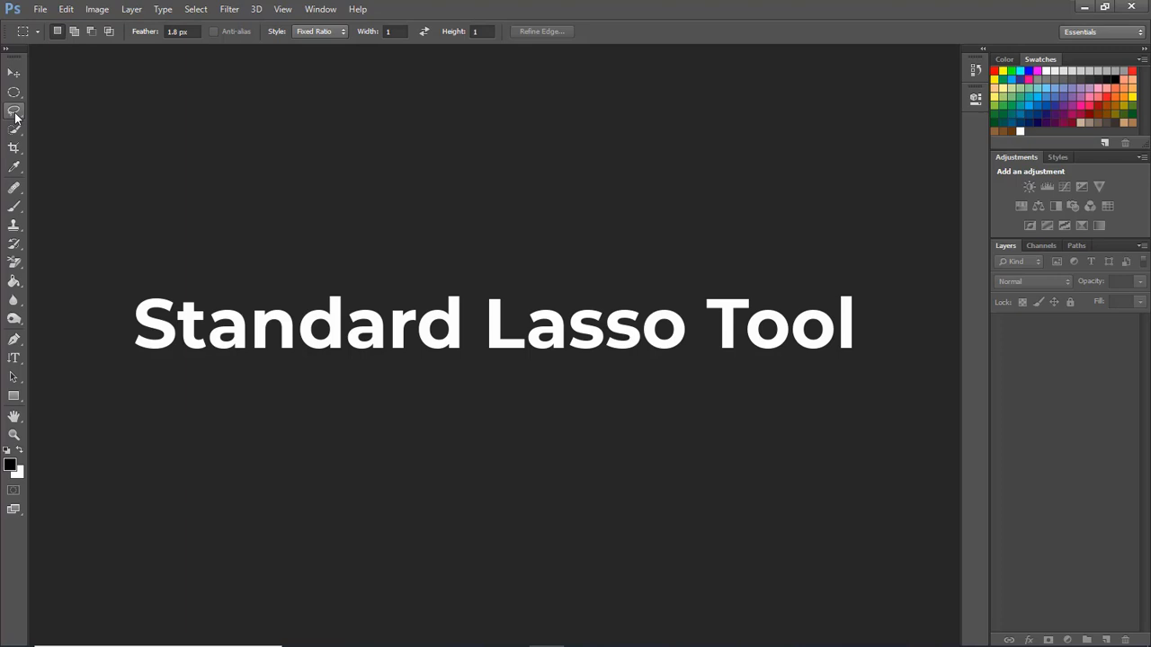
Step: Activate the standard Lasso Tool for making a freehand selection on the rose photo
left_click(16, 114)
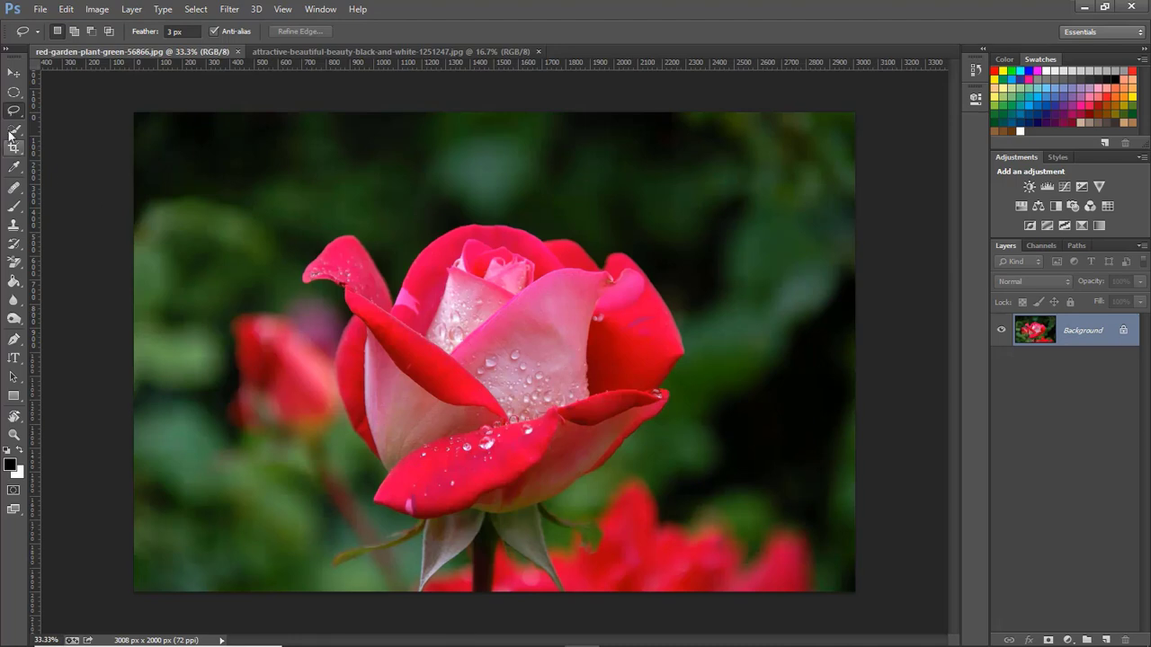
right_click(14, 111)
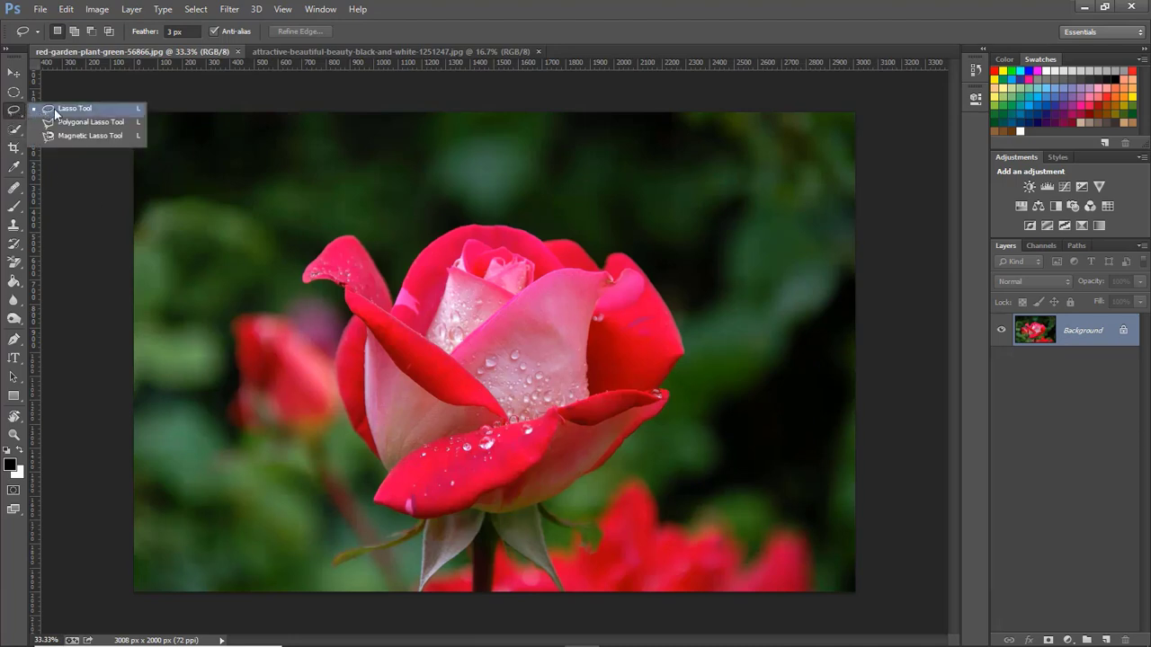
left_click(54, 108)
key("v")
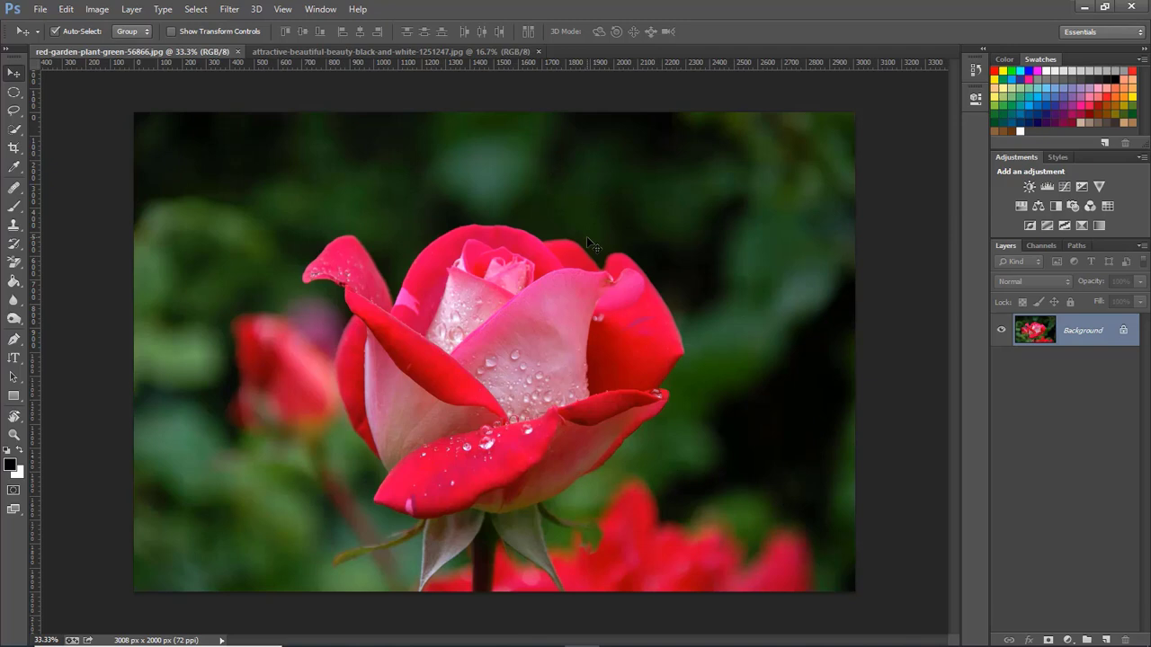
key("l")
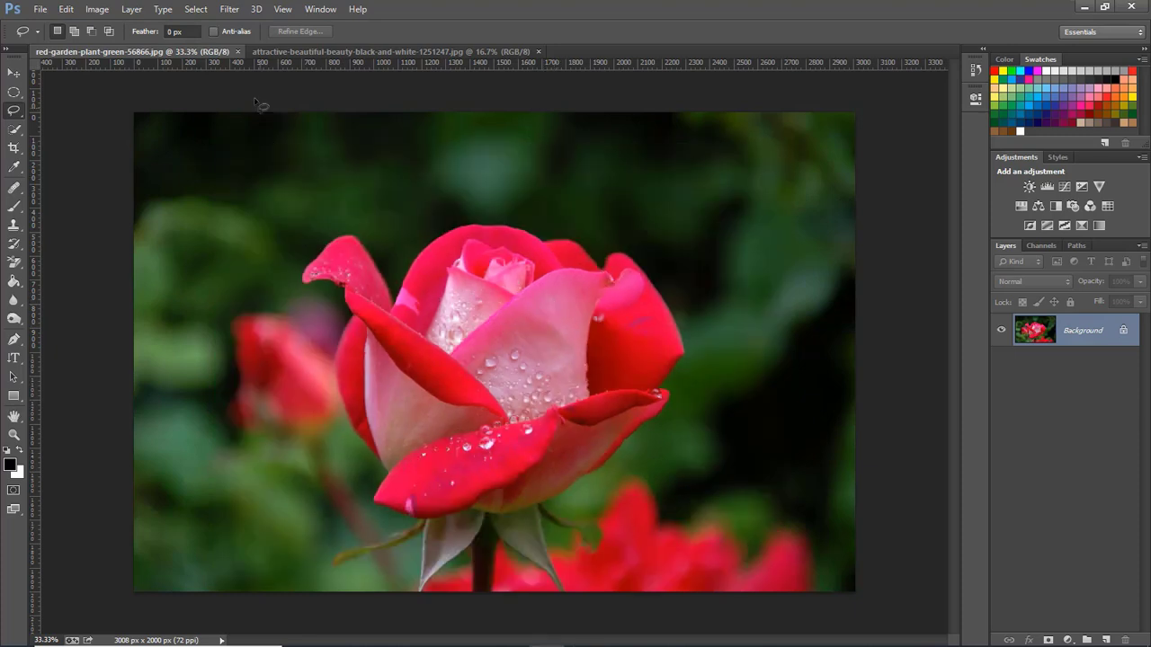
Step: Enable anti-aliasing with a 3 px feather and trace a freehand lasso selection around the whole rose bloom
left_click(214, 31)
mouse_move(544, 243)
left_mouse_down()
mouse_move(578, 243)
mouse_move(612, 281)
mouse_move(621, 259)
mouse_move(633, 265)
mouse_move(671, 305)
mouse_move(689, 360)
mouse_move(676, 381)
mouse_move(628, 402)
left_mouse_up()
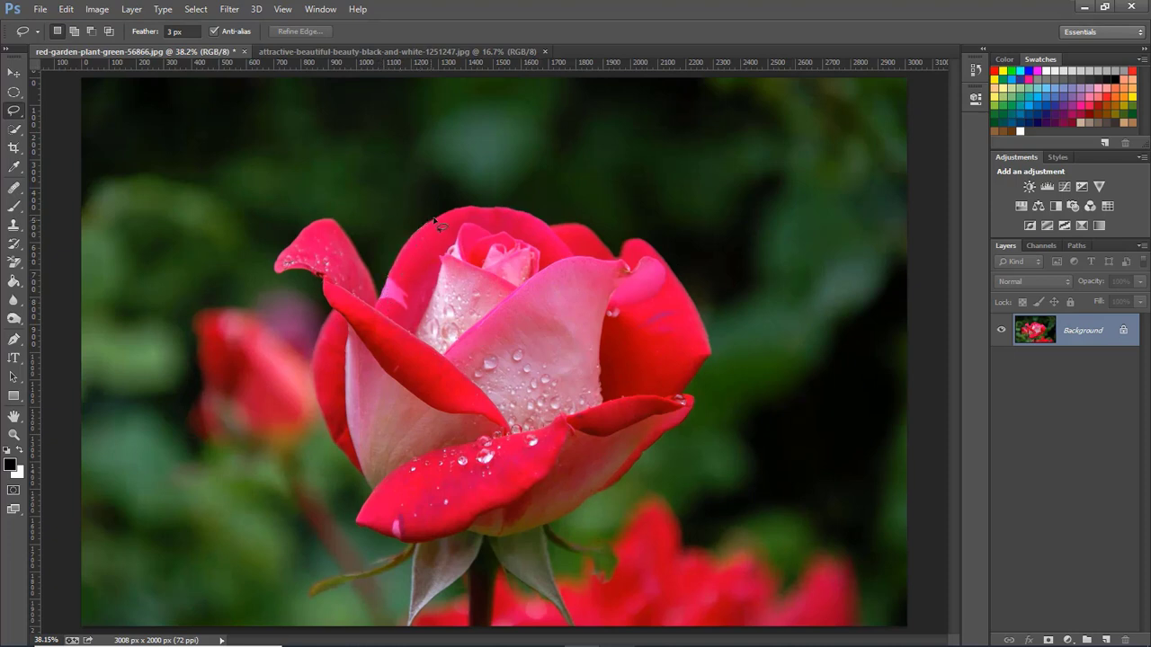
mouse_move(434, 220)
left_mouse_down()
mouse_move(504, 209)
mouse_move(551, 230)
mouse_move(582, 227)
mouse_move(622, 264)
mouse_move(644, 243)
mouse_move(662, 257)
mouse_move(711, 334)
mouse_move(712, 361)
mouse_move(683, 400)
mouse_move(701, 401)
mouse_move(694, 413)
mouse_move(628, 477)
mouse_move(549, 528)
mouse_move(426, 544)
mouse_move(360, 530)
mouse_move(373, 493)
mouse_move(337, 441)
mouse_move(317, 377)
mouse_move(334, 311)
mouse_move(326, 275)
mouse_move(278, 277)
mouse_move(277, 258)
mouse_move(333, 220)
mouse_move(385, 308)
left_mouse_up()
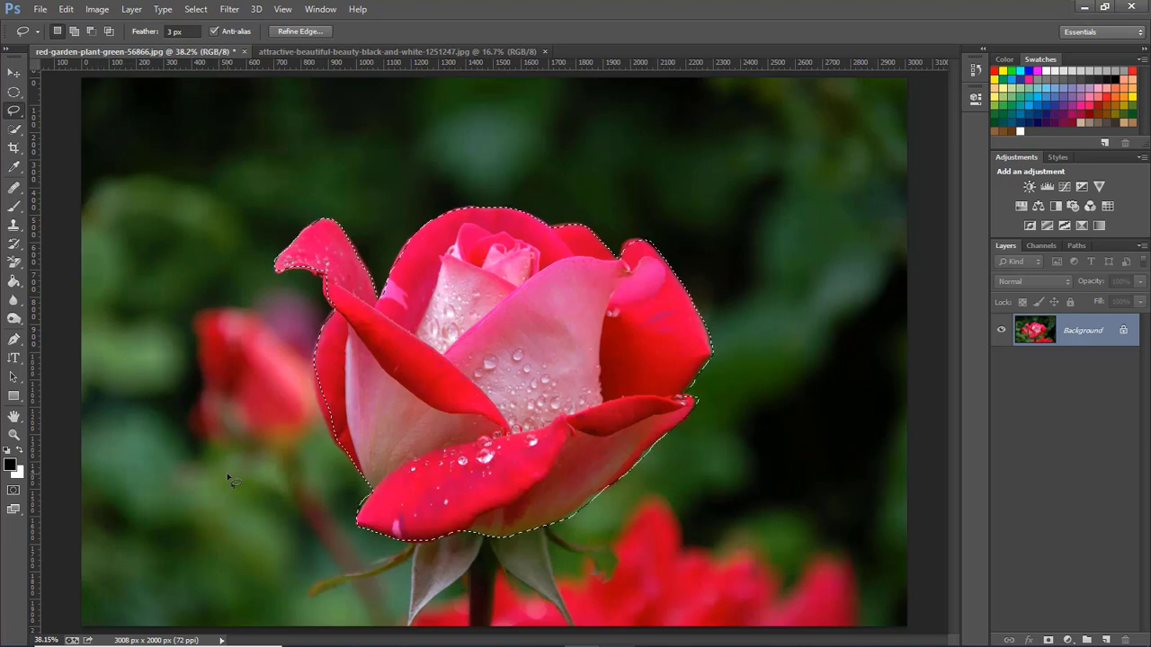
Step: Add the missed strip along the outer edge of the rose's outermost left petal to the selection
key("z")
left_click_drag(397, 400, 466, 391)
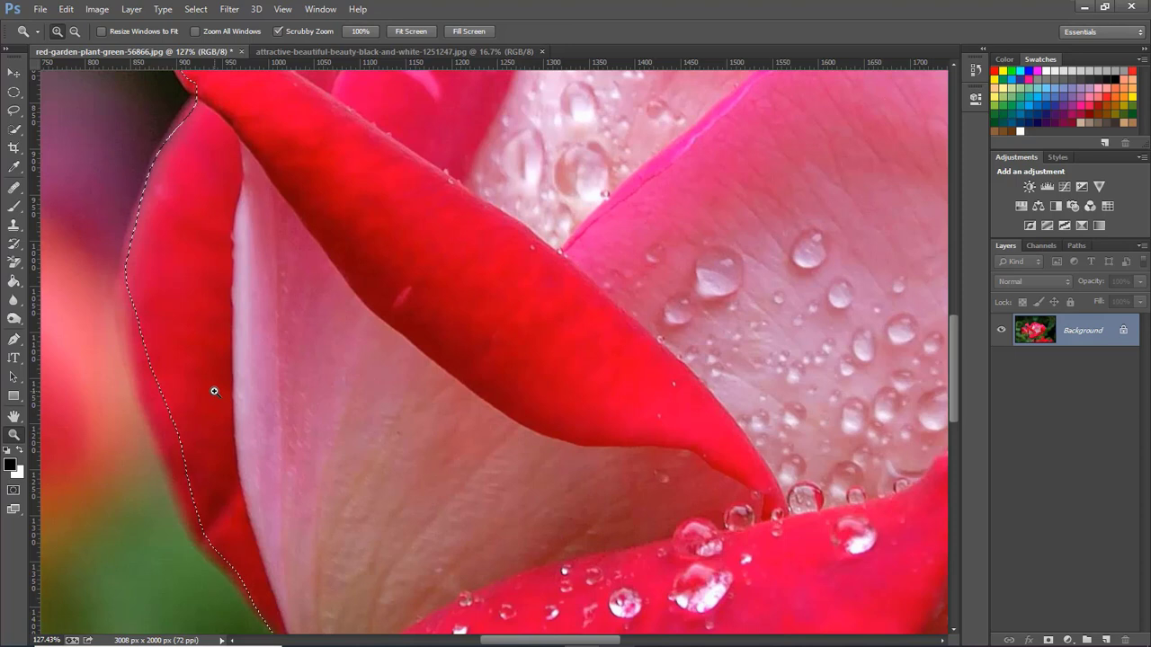
left_click_drag(213, 390, 462, 396)
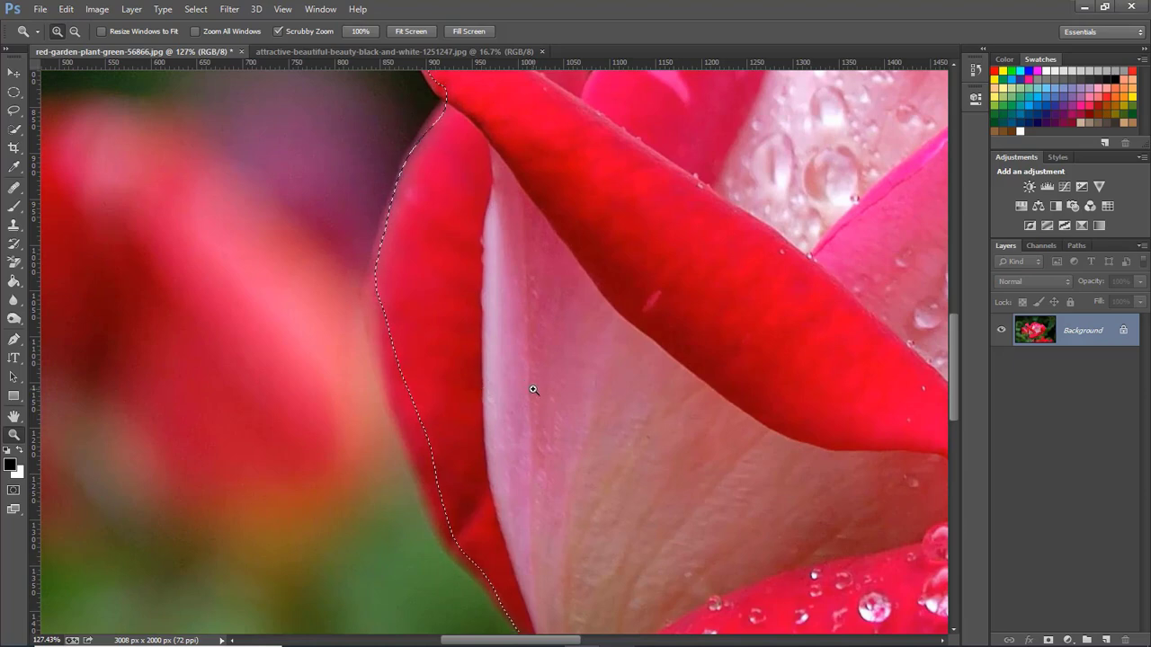
key("r")
mouse_move(444, 309)
left_mouse_down()
mouse_move(531, 283)
mouse_move(556, 312)
left_mouse_up()
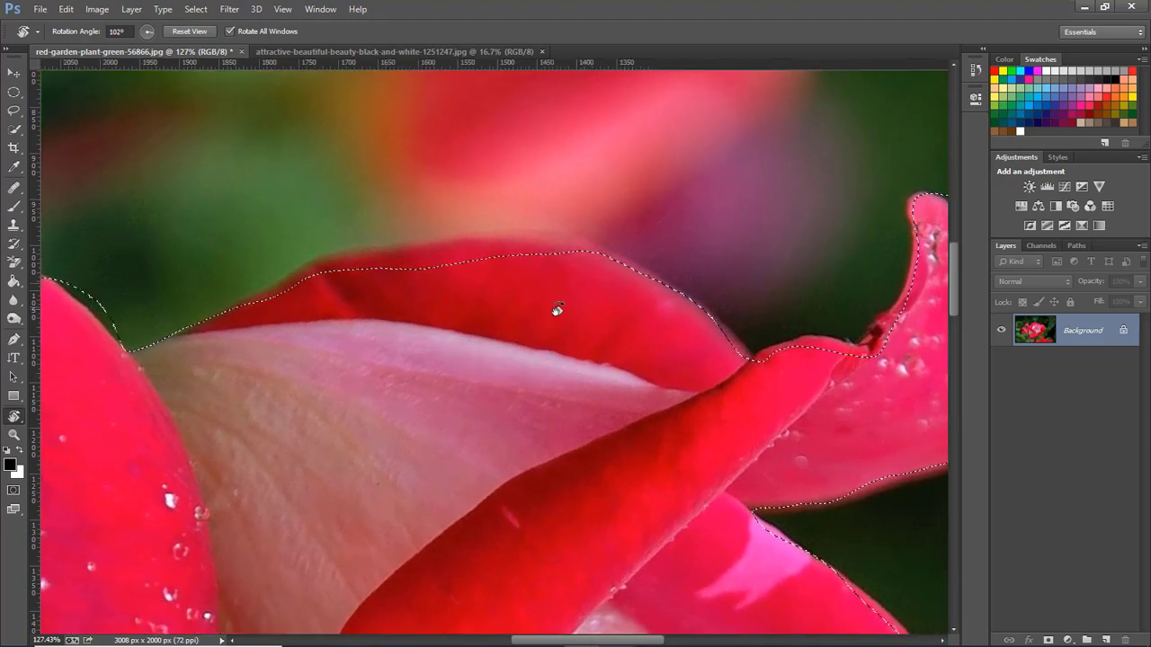
key("l")
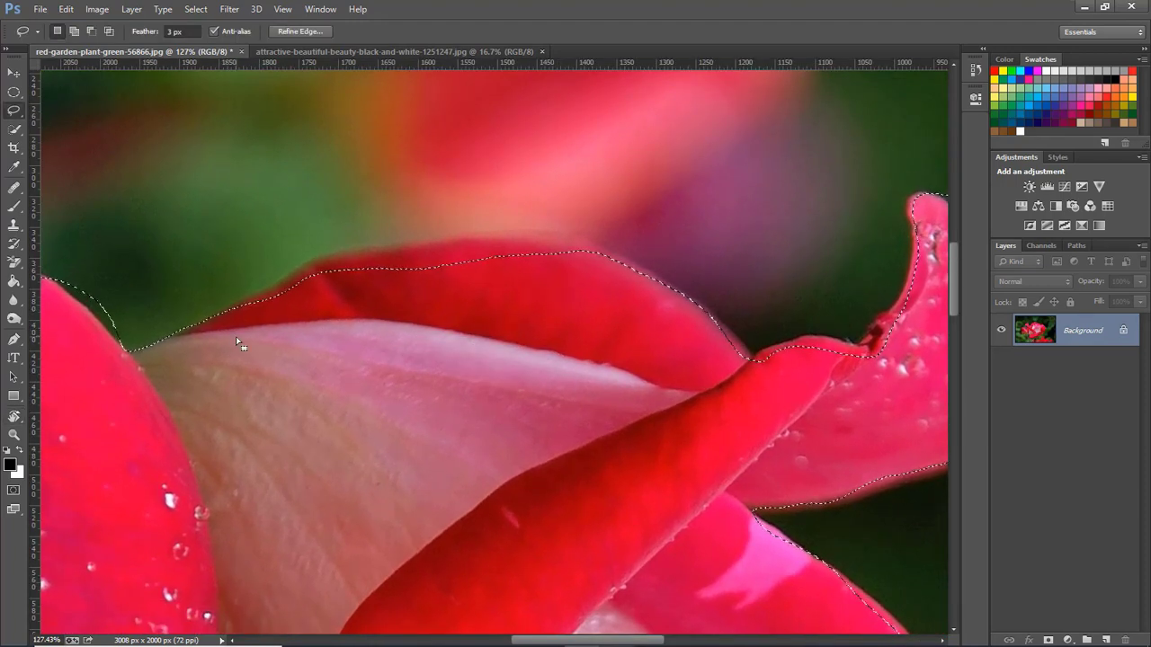
key("shift")
left_click_drag(227, 339, 227, 340)
key("ctrl+z")
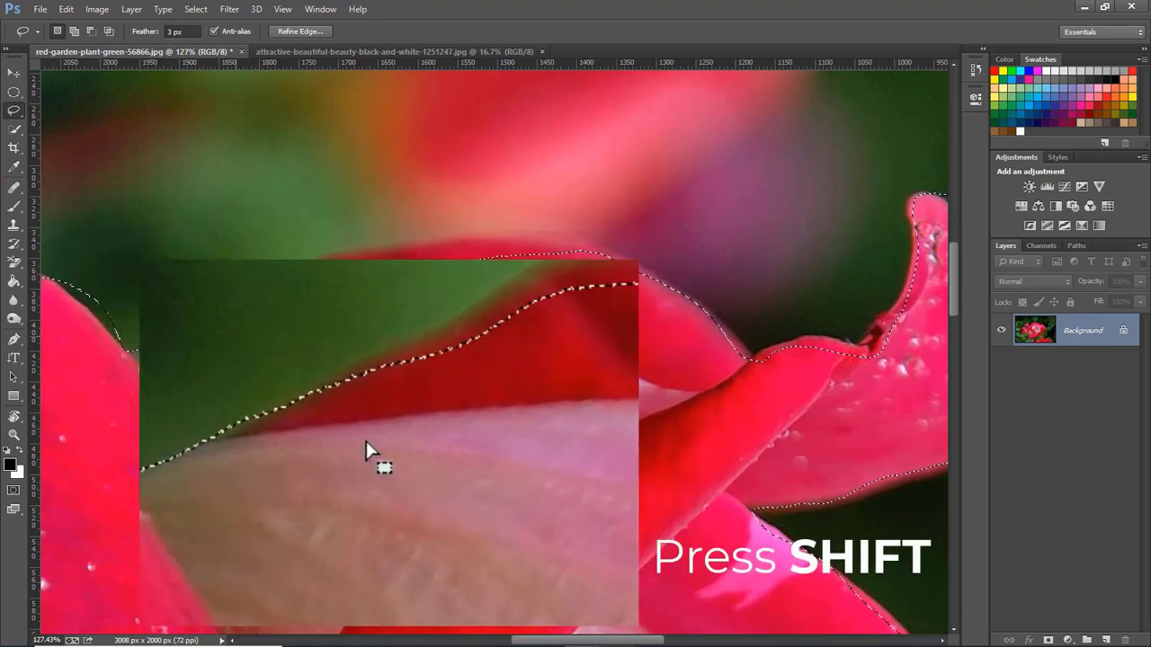
key("shift")
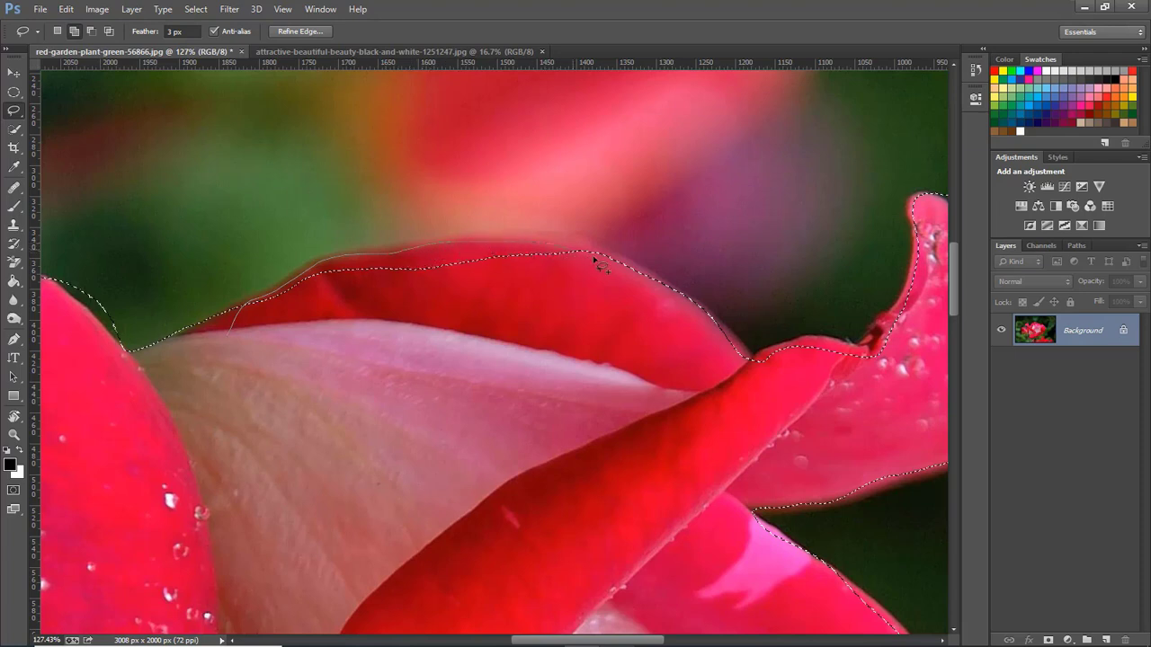
left_click_drag(417, 387, 380, 393)
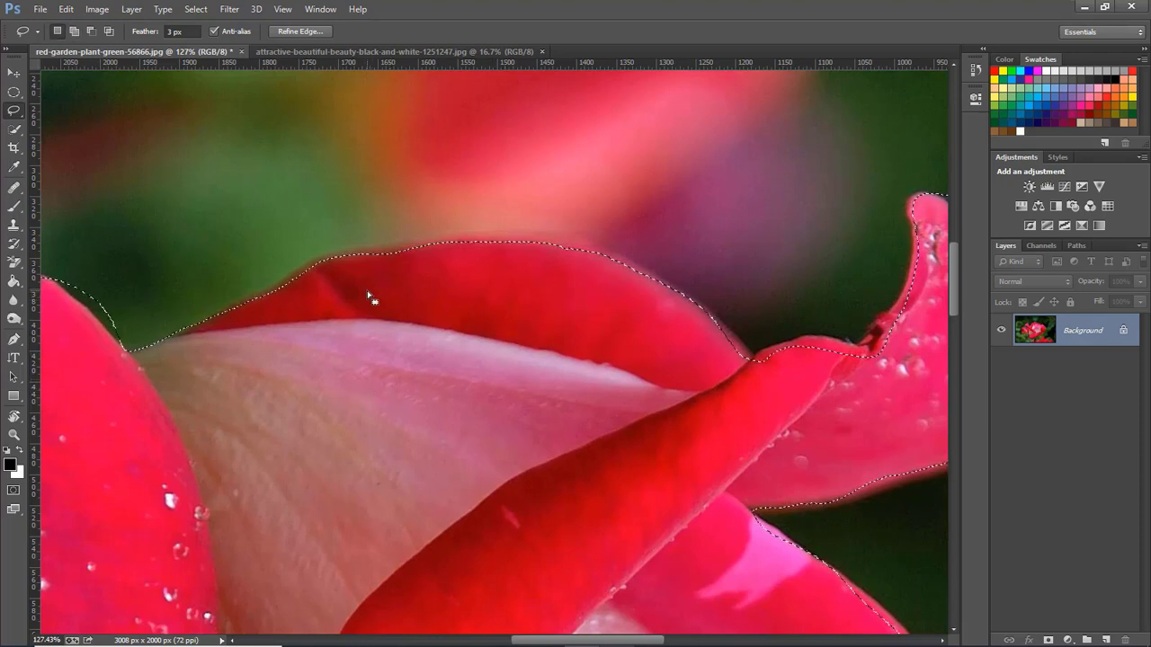
Step: Add the remaining missed slivers on the outer left petal's crest and along the adjoining folded petal's rim to the selection
key("shift")
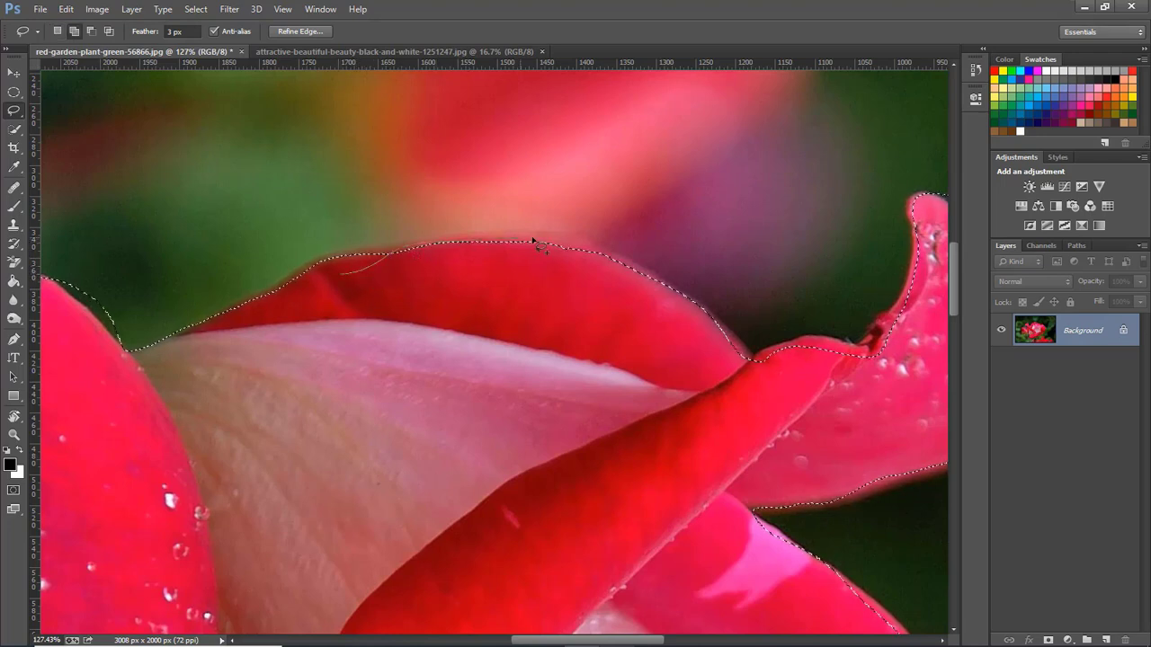
left_click_drag(634, 270, 414, 385)
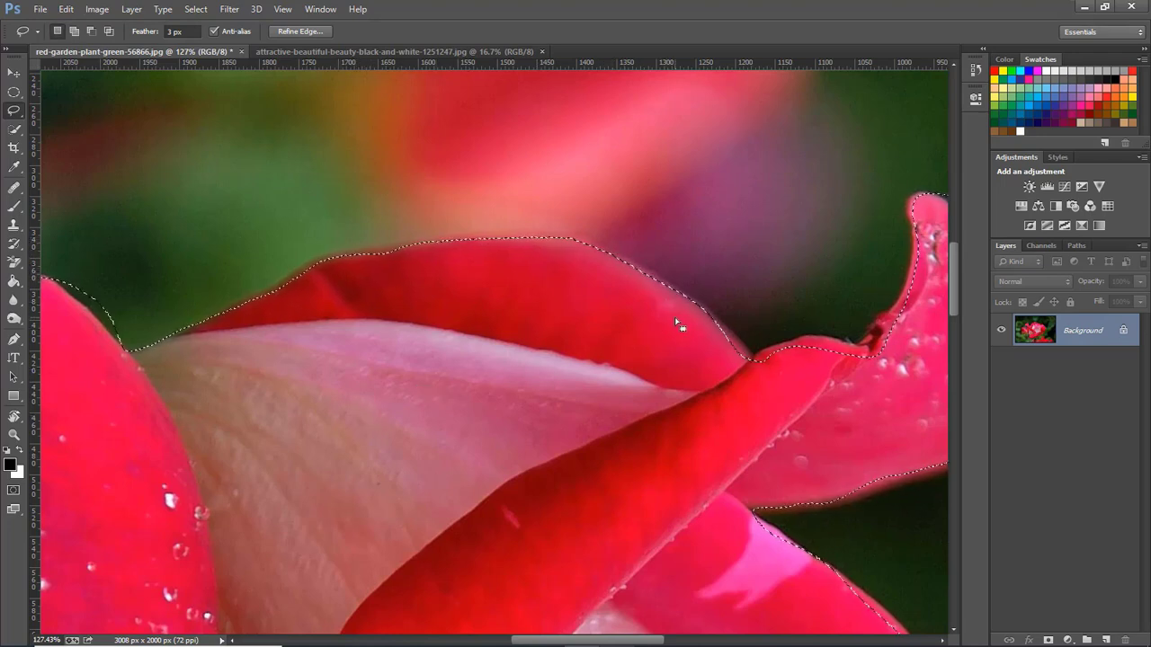
key("shift")
left_click_drag(753, 362, 526, 388)
key("shift")
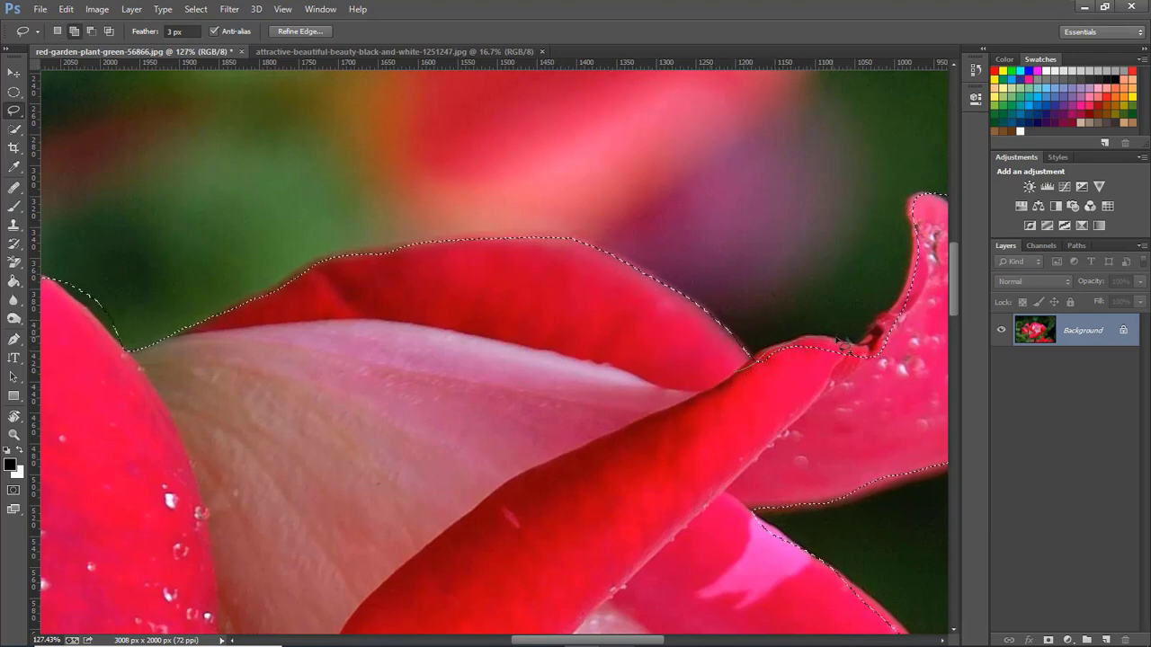
mouse_move(843, 346)
left_mouse_down()
mouse_move(763, 424)
mouse_move(753, 416)
left_mouse_up()
key("shift")
left_click_drag(739, 365, 729, 414)
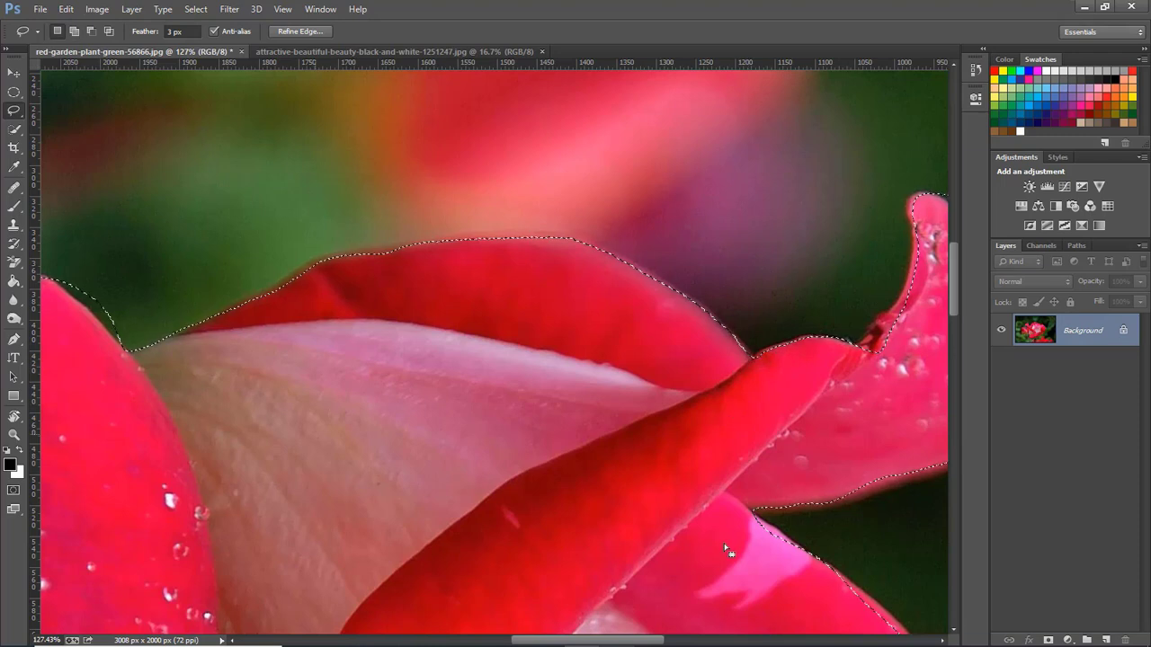
Step: Add the curled petal's missed inner edge to the selection and subtract the excess background around its tip
key("space")
left_click_drag(873, 442, 617, 468)
key("shift")
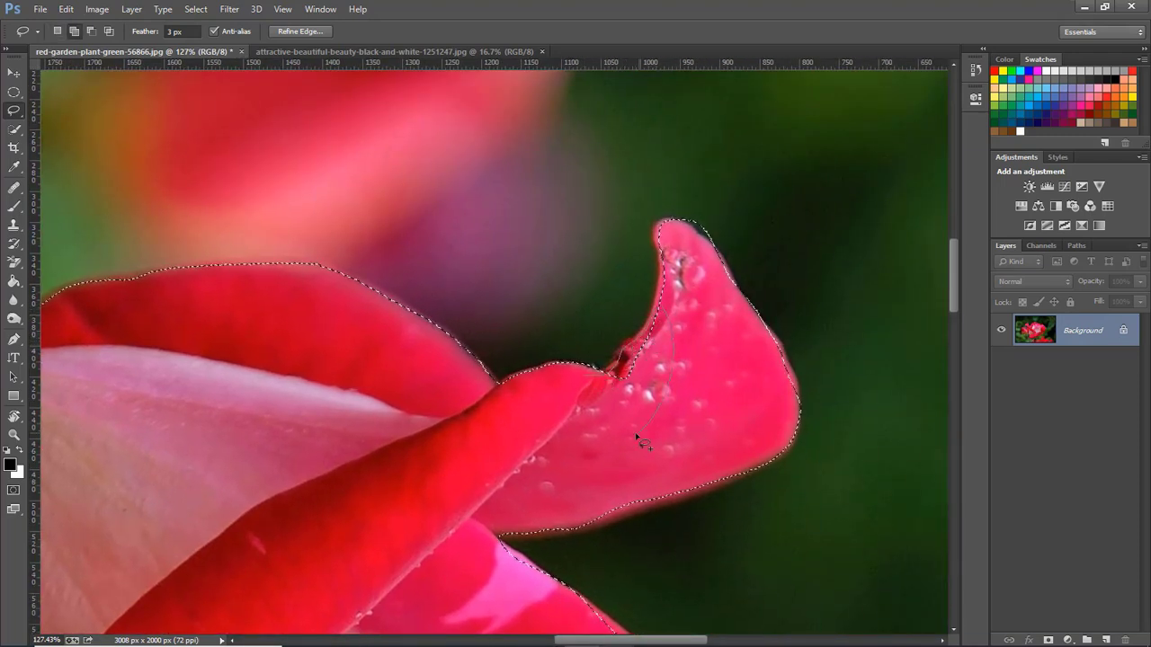
left_click_drag(635, 436, 628, 409)
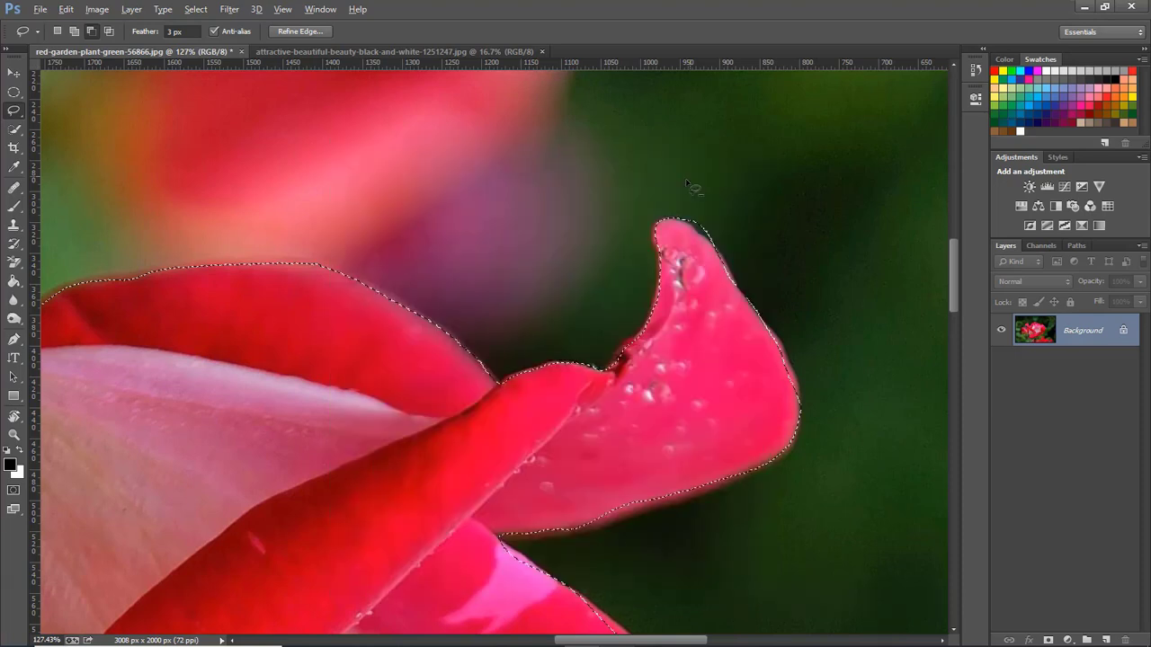
left_click_drag(687, 187, 685, 205)
mouse_move(727, 260)
left_mouse_down()
mouse_move(745, 244)
mouse_move(738, 213)
left_mouse_up()
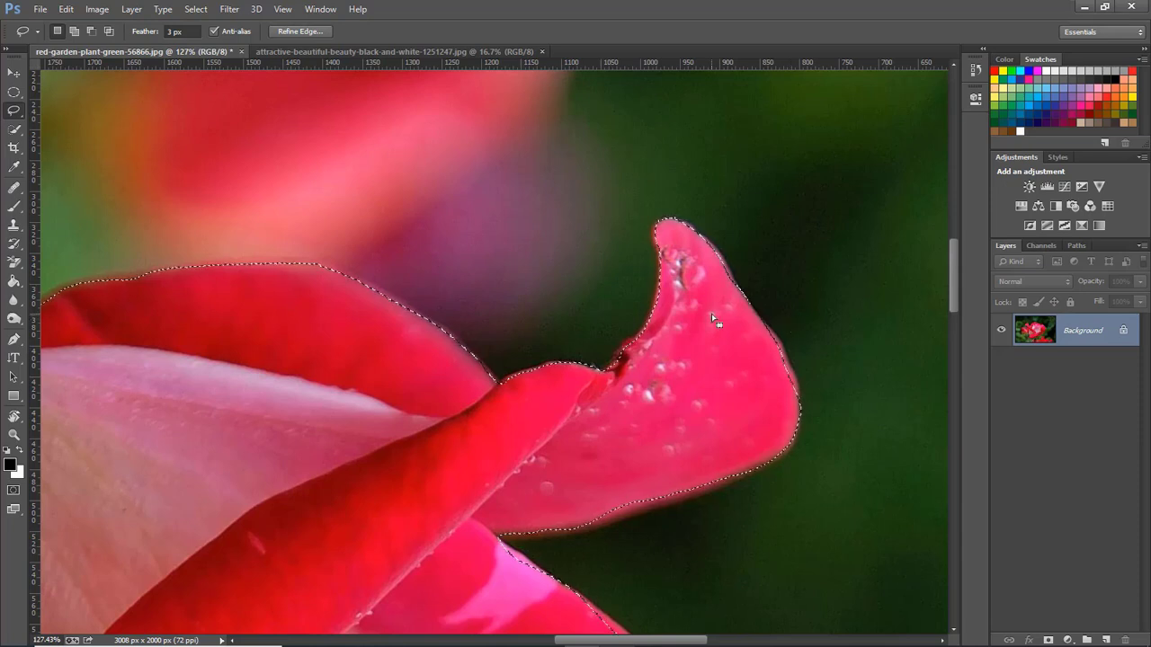
key("shift")
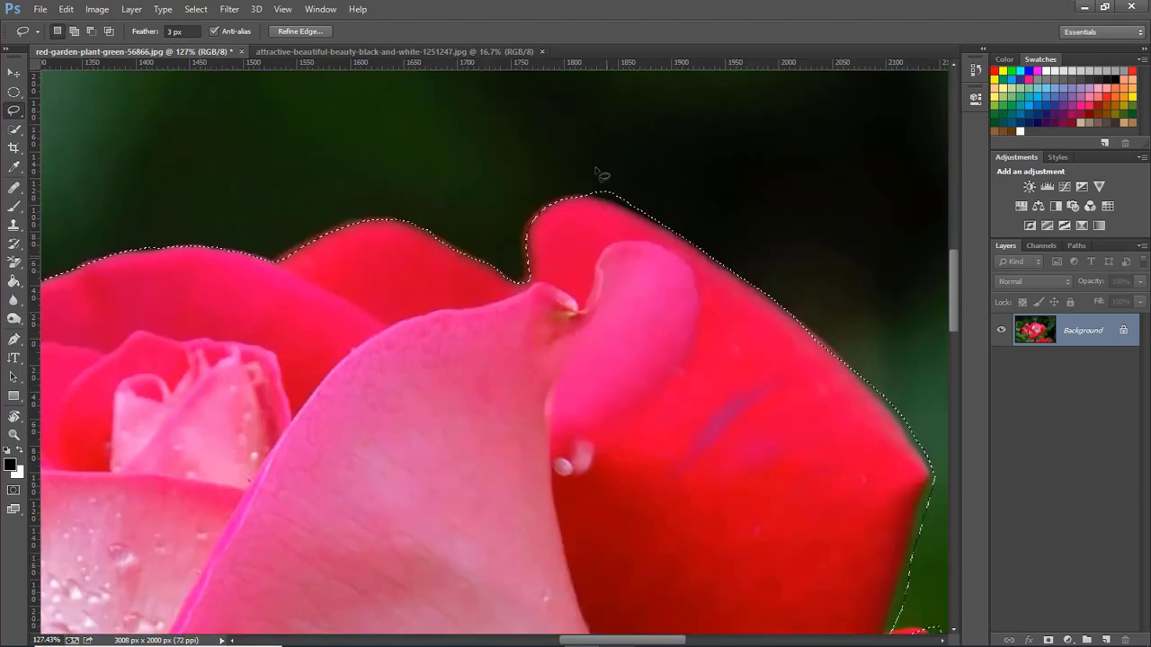
key("alt")
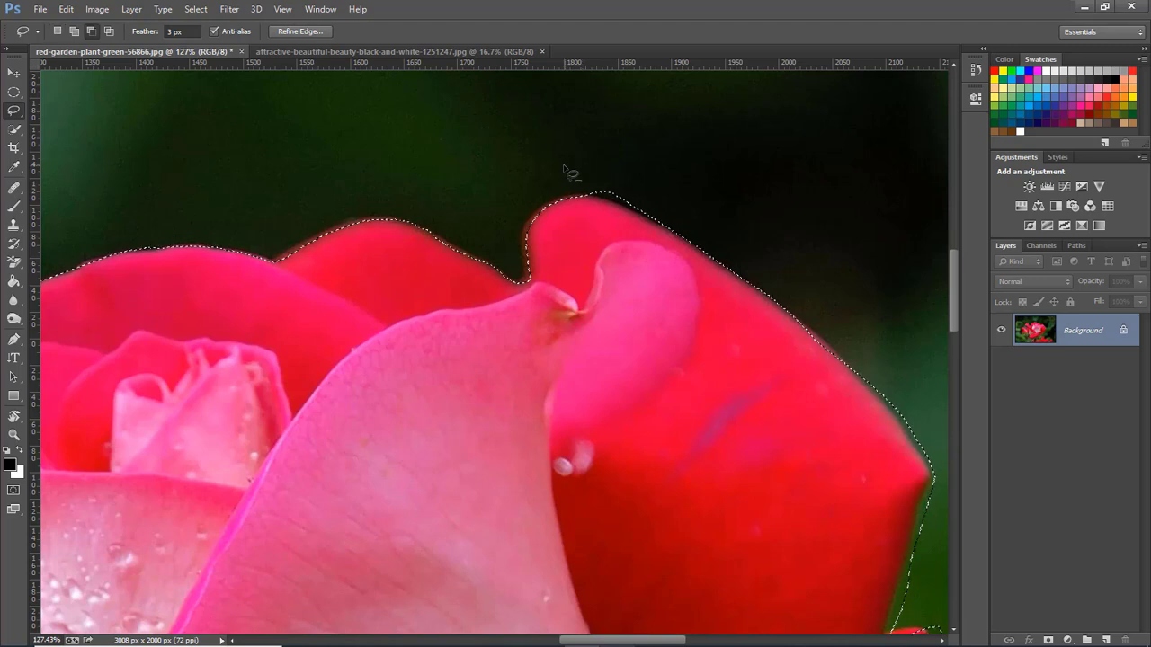
left_click_drag(585, 190, 565, 166)
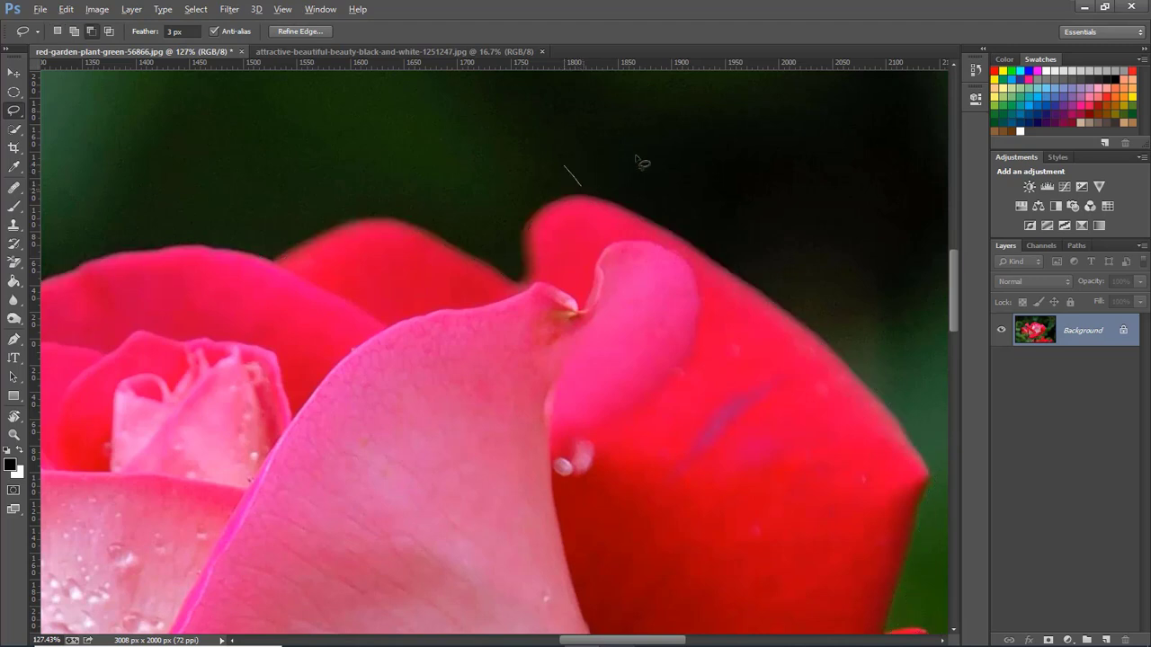
left_click_drag(642, 163, 641, 162)
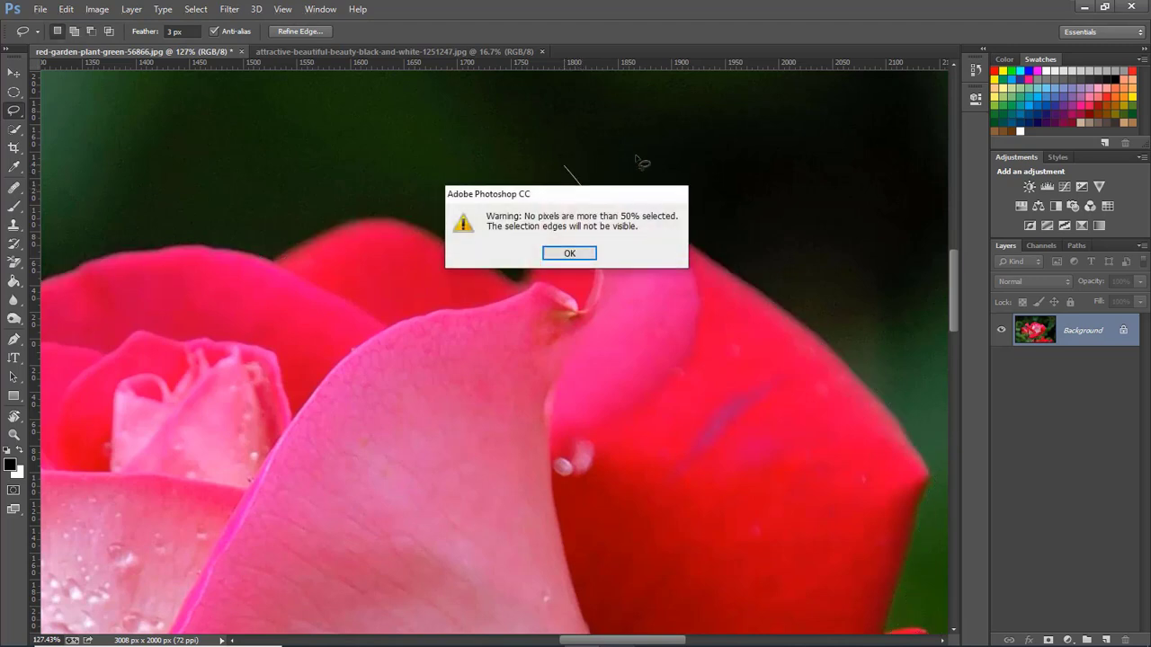
left_click(569, 253)
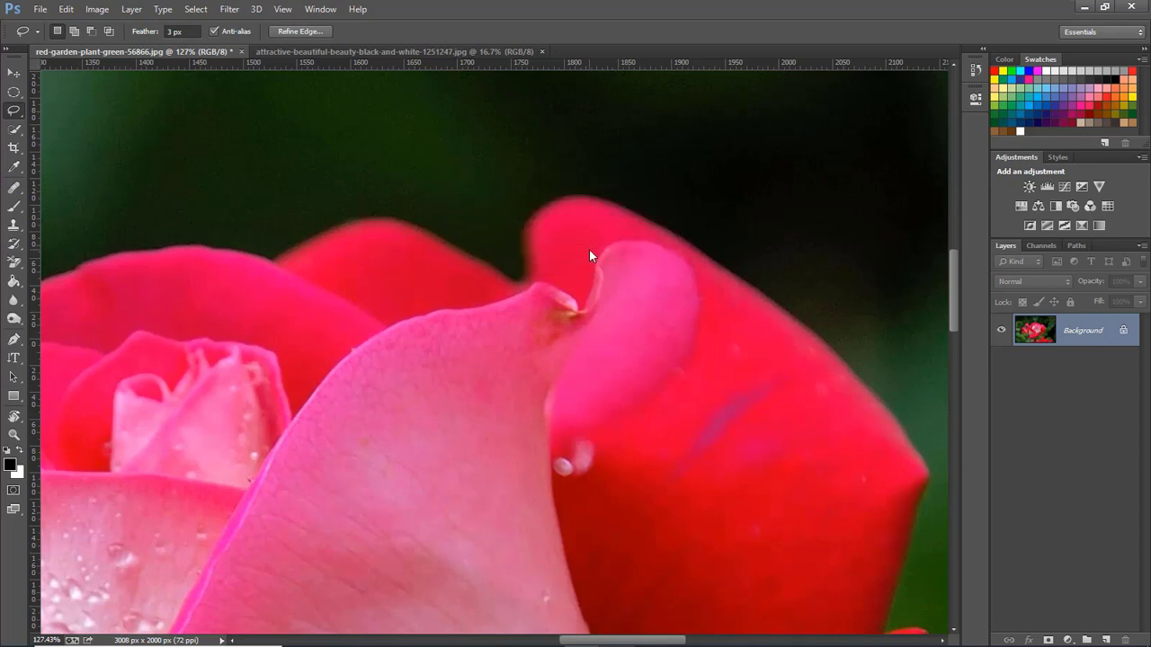
key("ctrl+z")
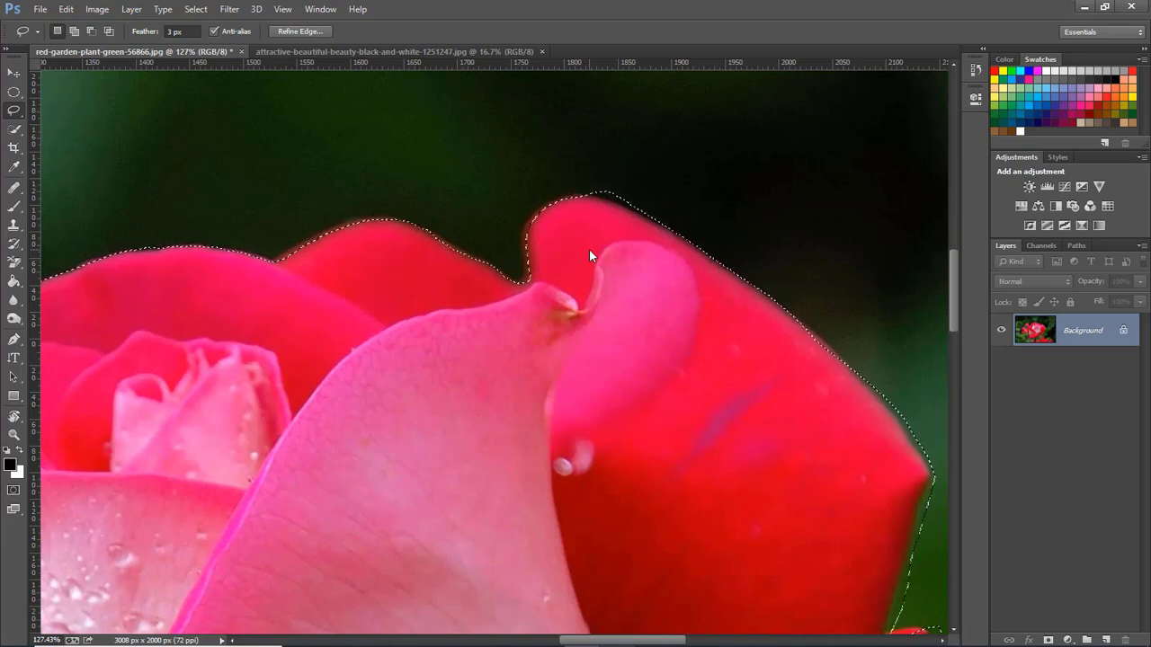
Step: Subtract the excess background along the upper edge of the rose's large right petal from the selection
left_click_drag(576, 146, 594, 202)
left_click_drag(745, 199, 734, 170)
left_click_drag(809, 446, 598, 279)
left_click_drag(613, 141, 652, 209)
left_click_drag(783, 268, 784, 263)
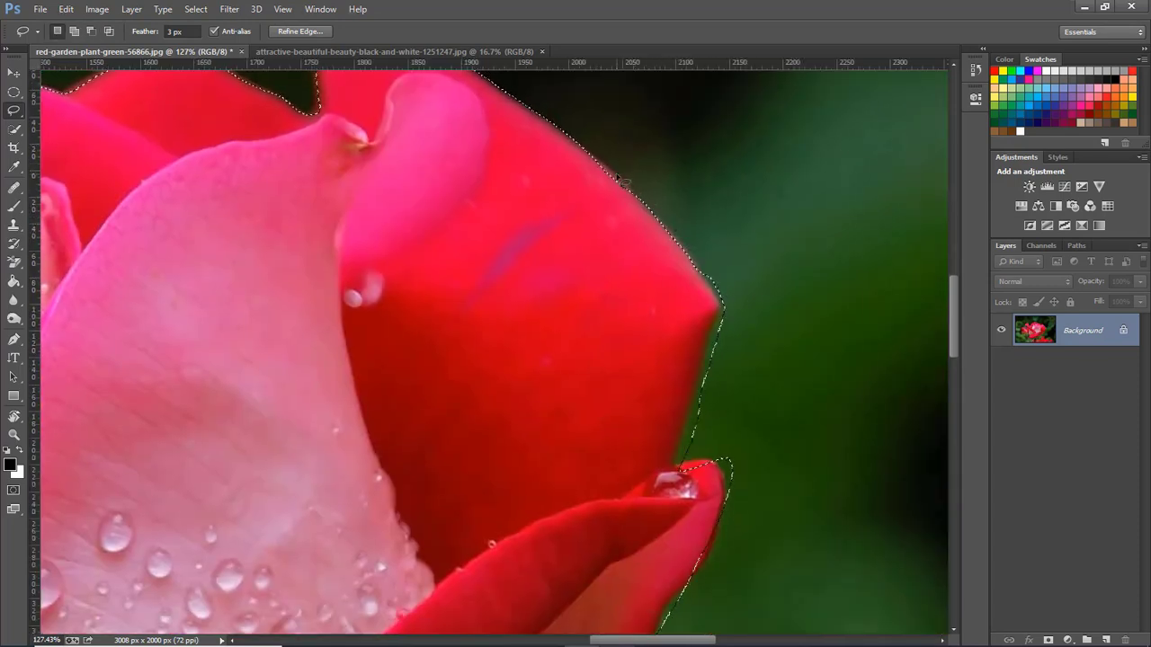
Step: Subtract the excess background around the large right petal's pointed corner and down its outer side from the selection
mouse_move(706, 248)
left_mouse_down()
mouse_move(718, 320)
mouse_move(681, 441)
left_mouse_up()
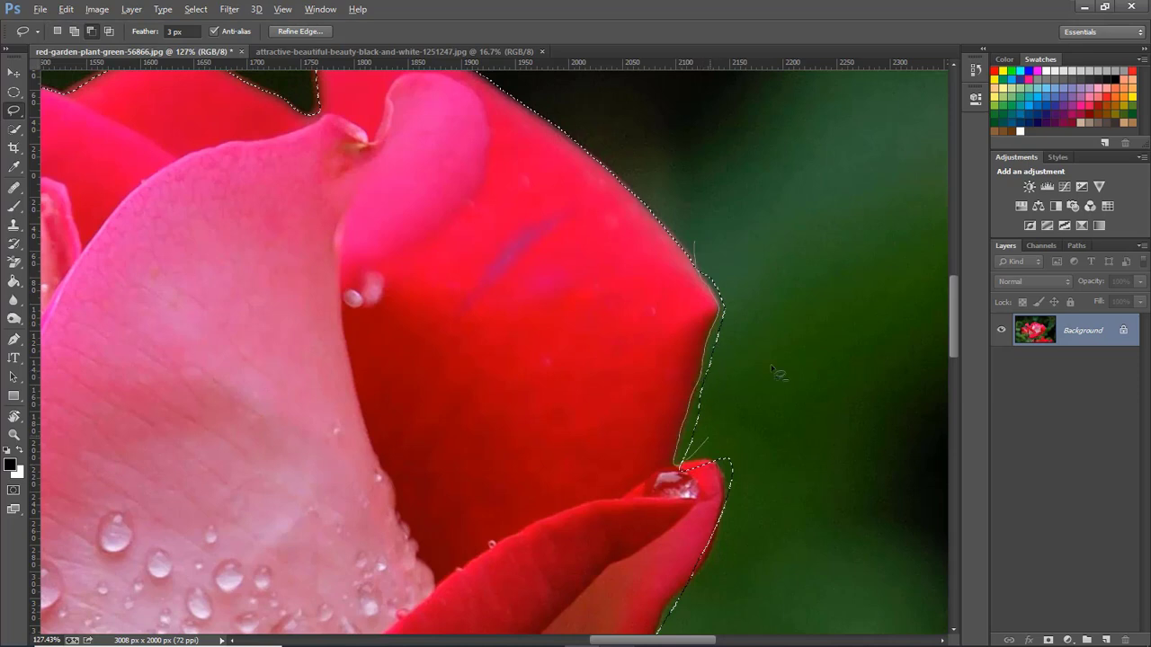
left_click_drag(772, 367, 774, 358)
mouse_move(652, 467)
left_mouse_down()
mouse_move(681, 470)
mouse_move(653, 467)
left_mouse_up()
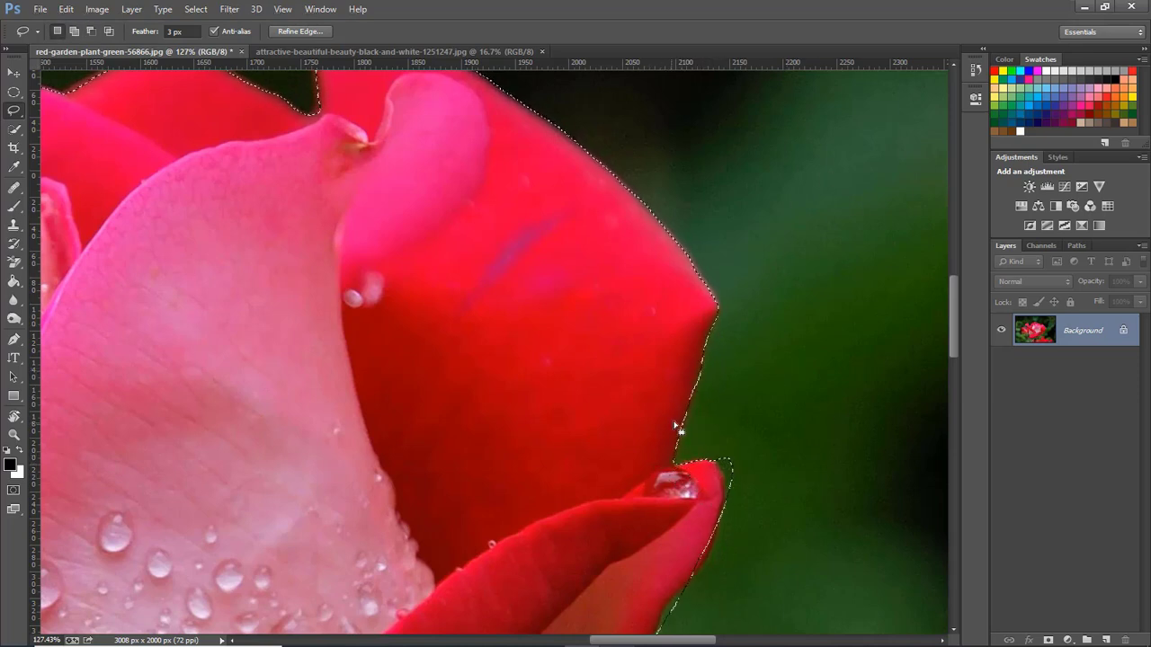
Step: Subtract the excess background around the tip of the lower right petal that holds the water drop
left_click_drag(727, 383, 720, 447)
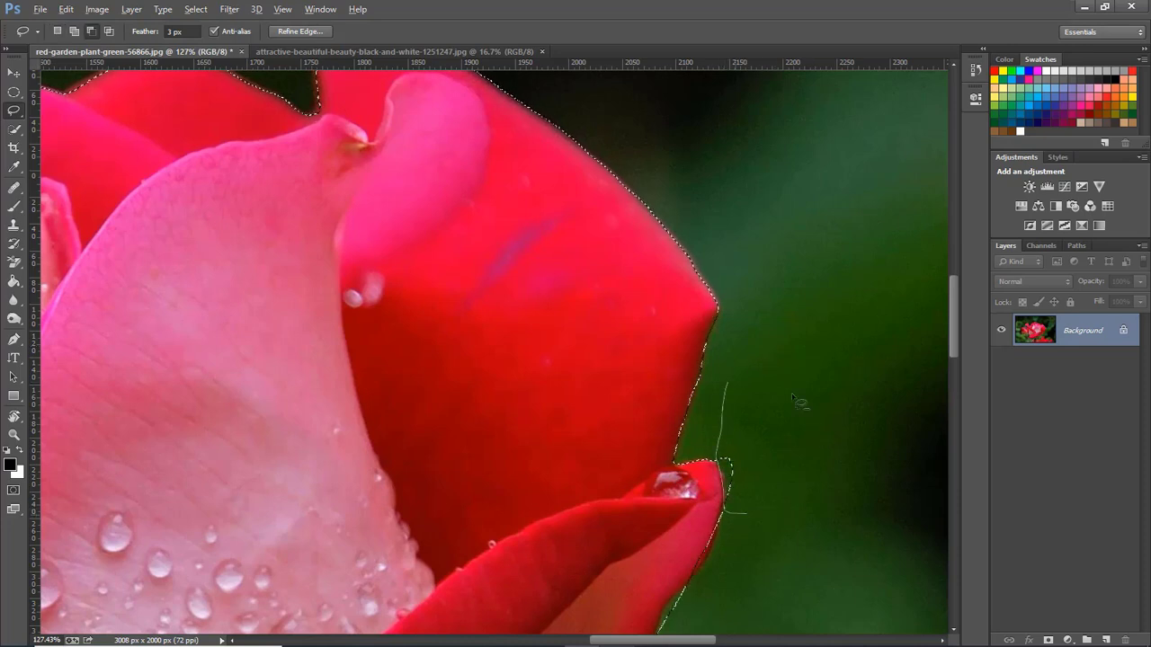
left_click_drag(793, 396, 776, 382)
left_click_drag(738, 592, 750, 306)
mouse_move(726, 212)
left_mouse_down()
mouse_move(725, 277)
mouse_move(688, 306)
left_mouse_up()
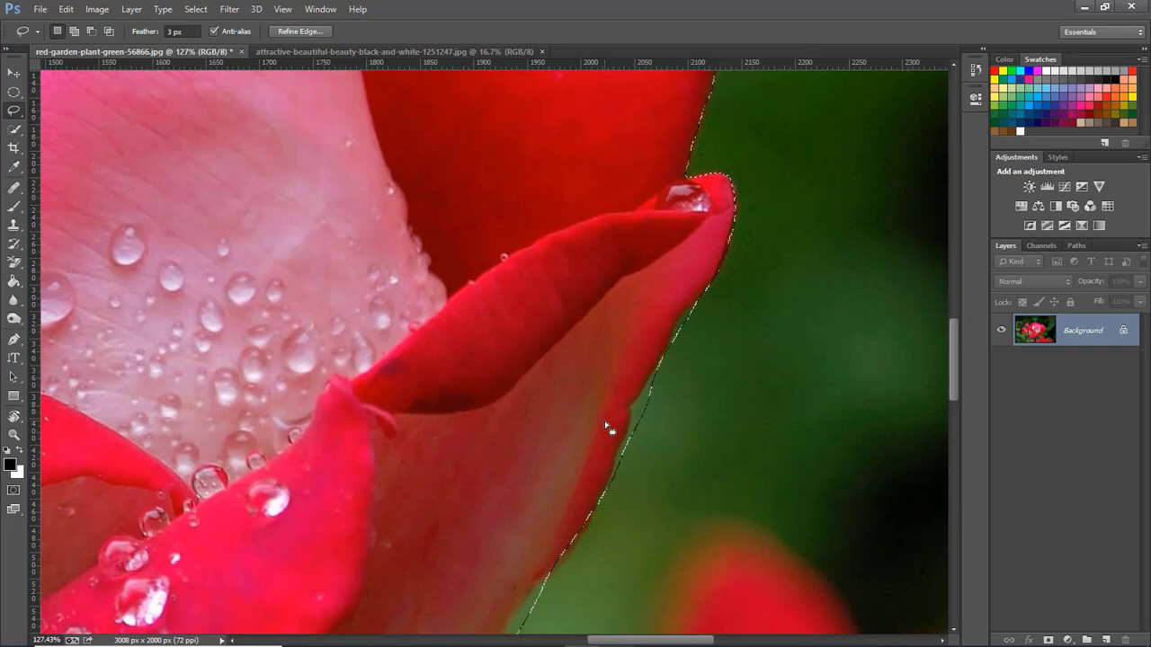
Step: Subtract the excess background along the outer underside edge of the lower right petal, from its water-drop tip toward the stem
key("r")
left_click_drag(607, 428, 436, 283)
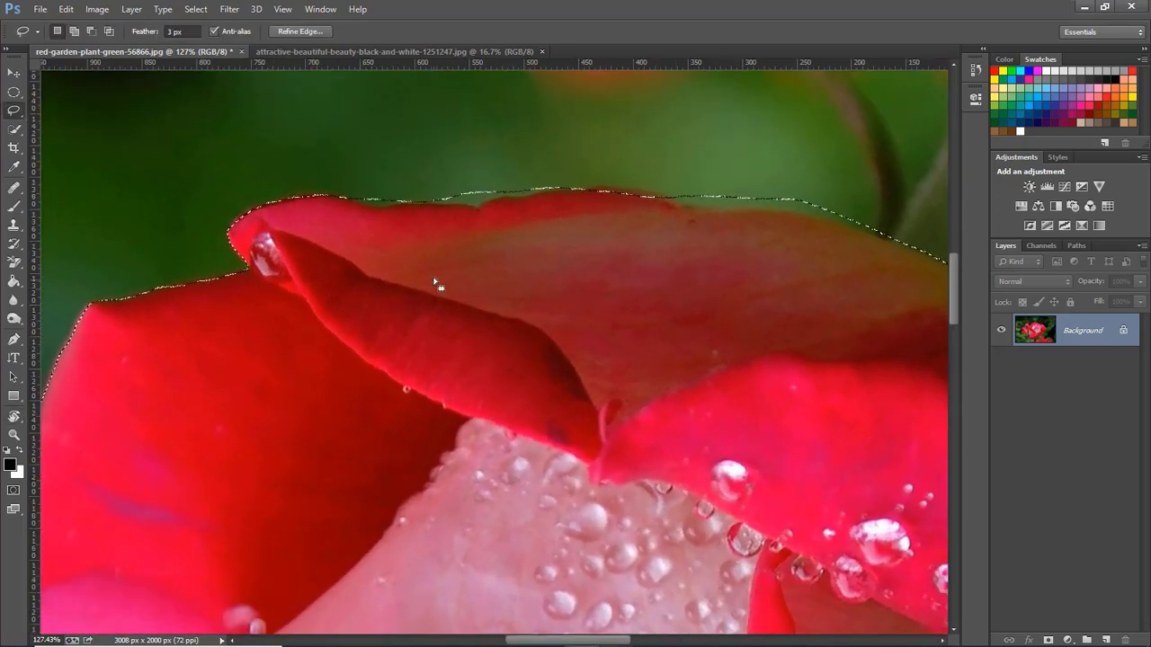
mouse_move(320, 164)
left_mouse_down()
mouse_move(352, 200)
mouse_move(441, 208)
left_mouse_up()
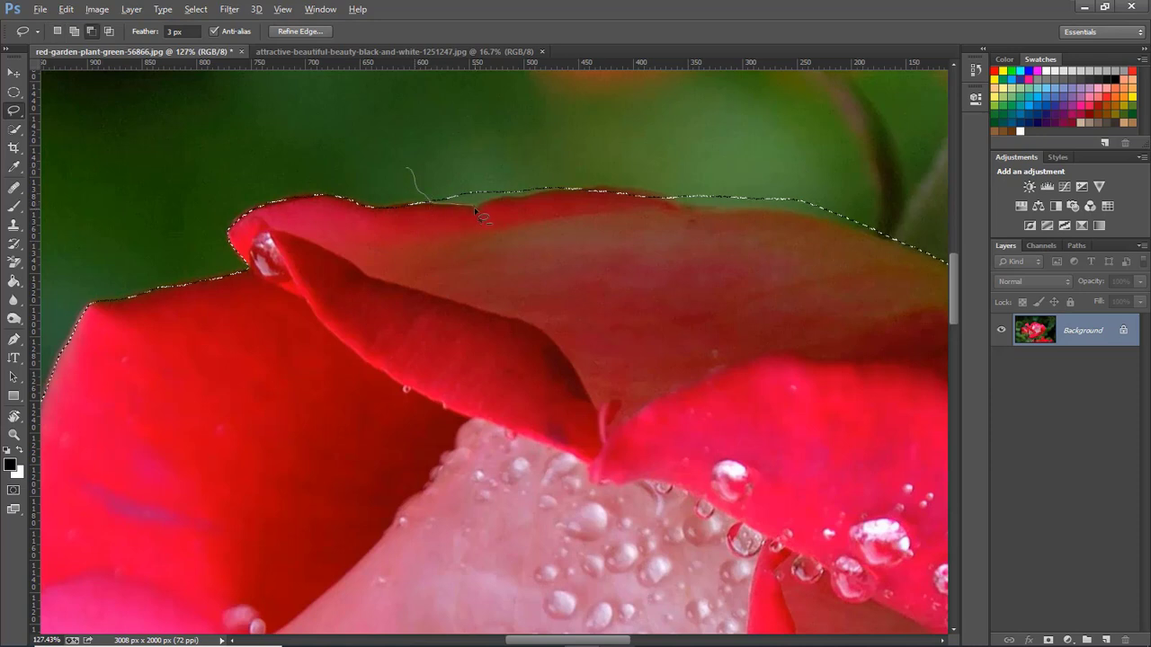
left_click_drag(523, 200, 455, 136)
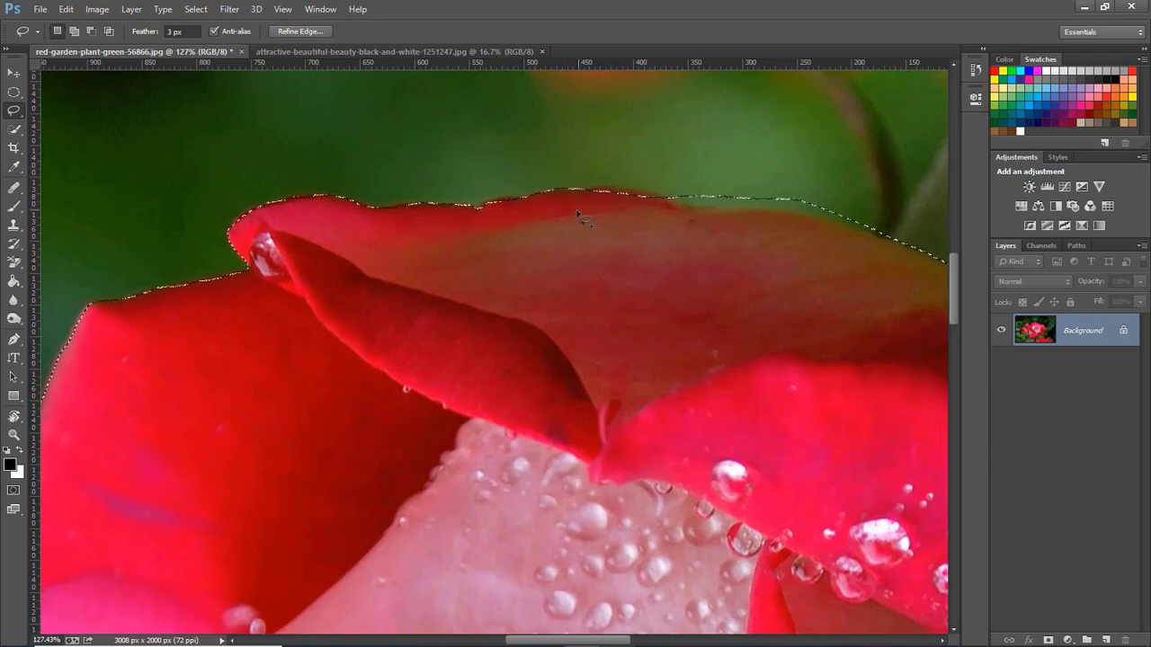
mouse_move(563, 204)
left_mouse_down()
mouse_move(601, 191)
mouse_move(667, 206)
left_mouse_up()
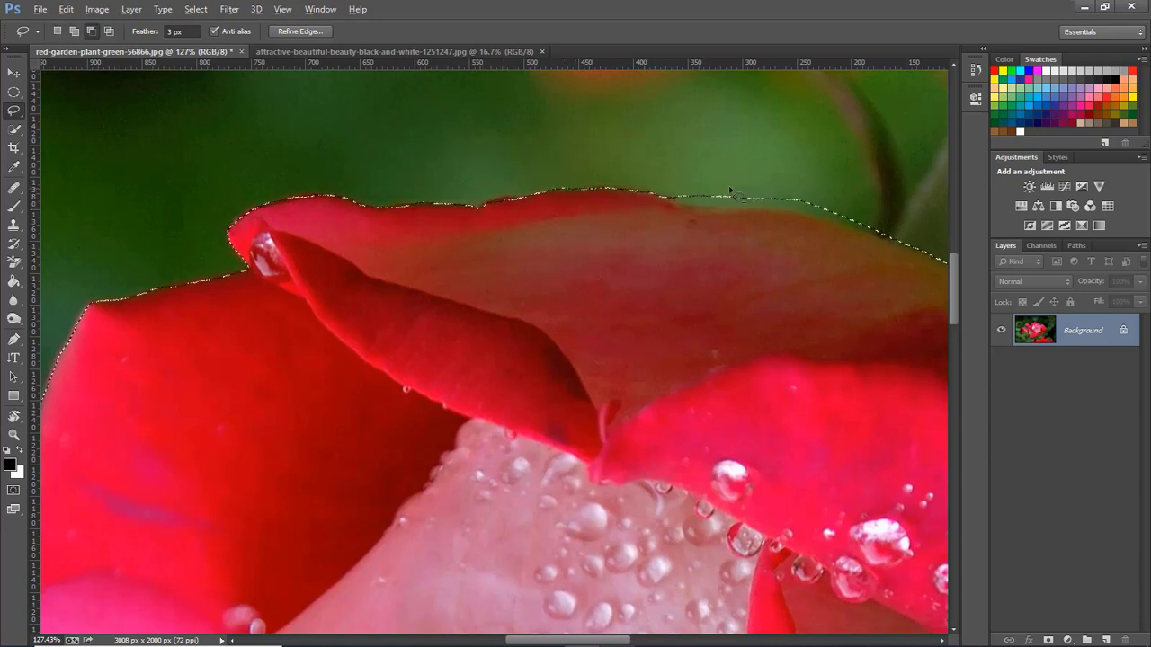
left_click_drag(635, 149, 668, 206)
left_click_drag(811, 224, 755, 178)
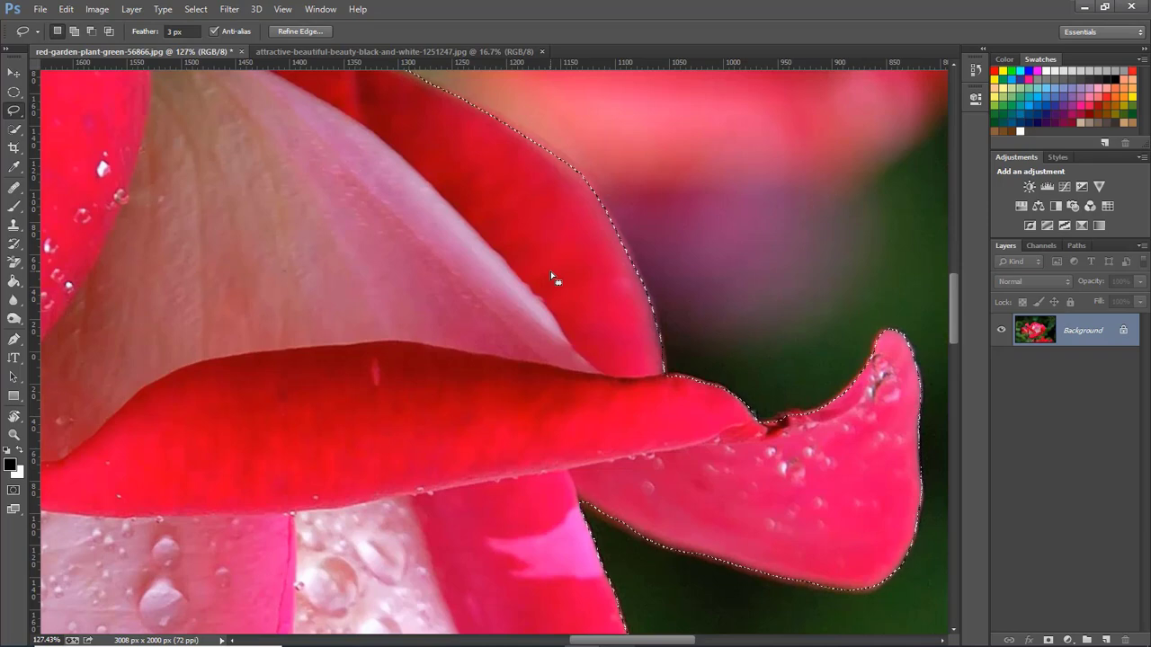
Step: Copy the selected rose into the black-and-white portrait document and move it to the dark area below the face
key("z")
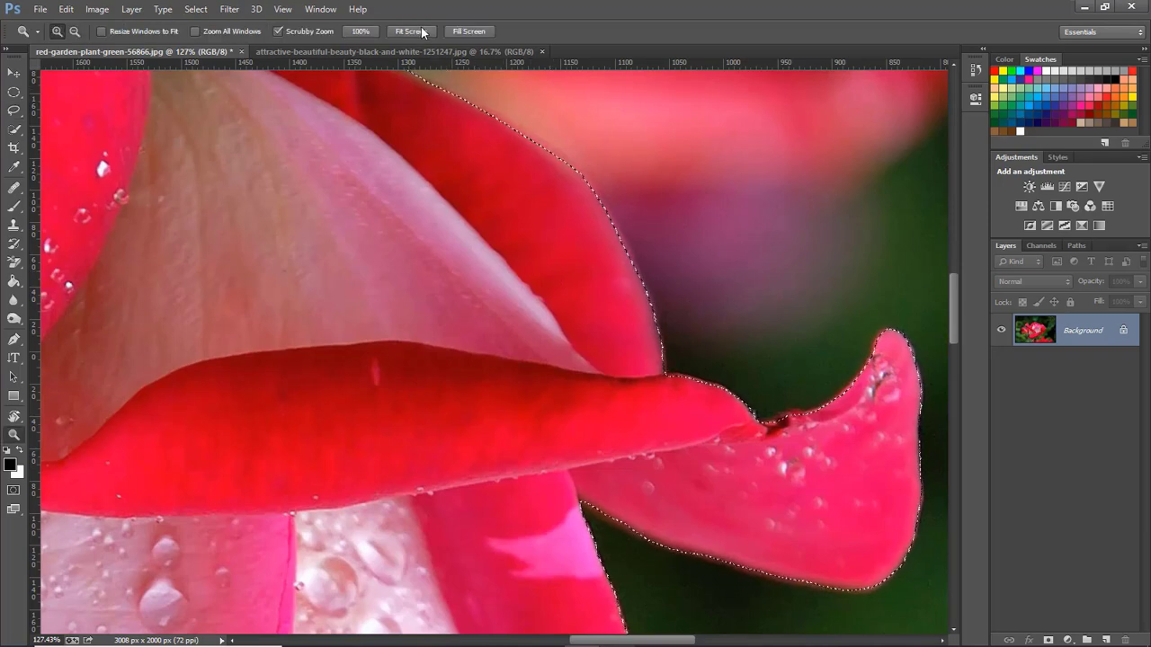
left_click(421, 33)
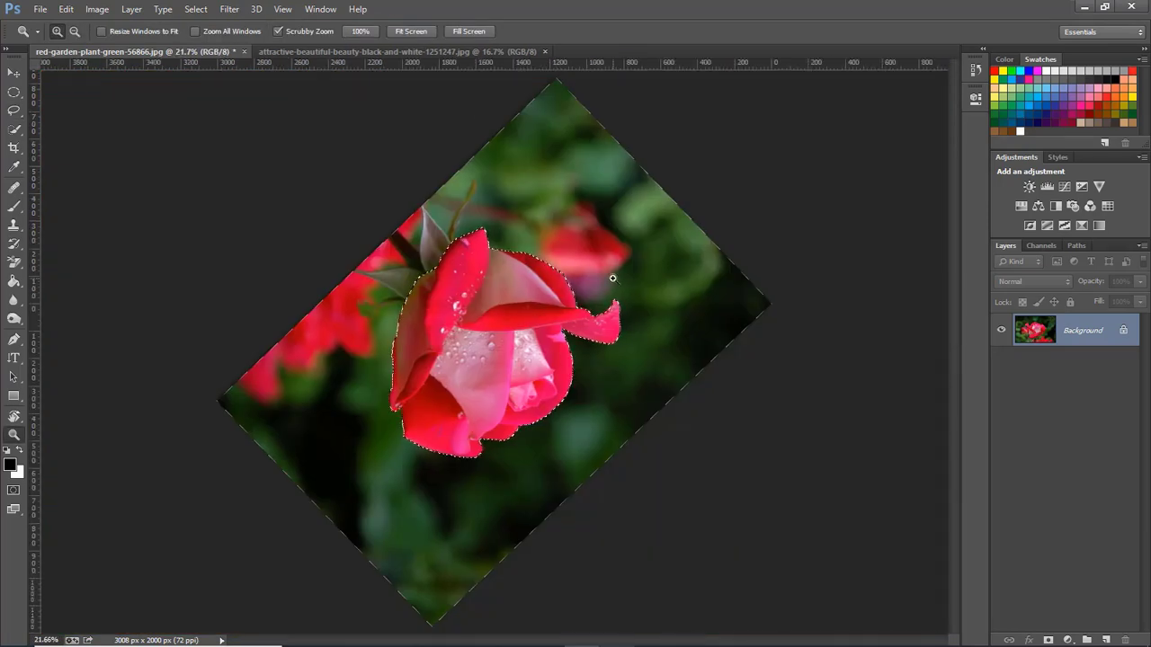
key("r")
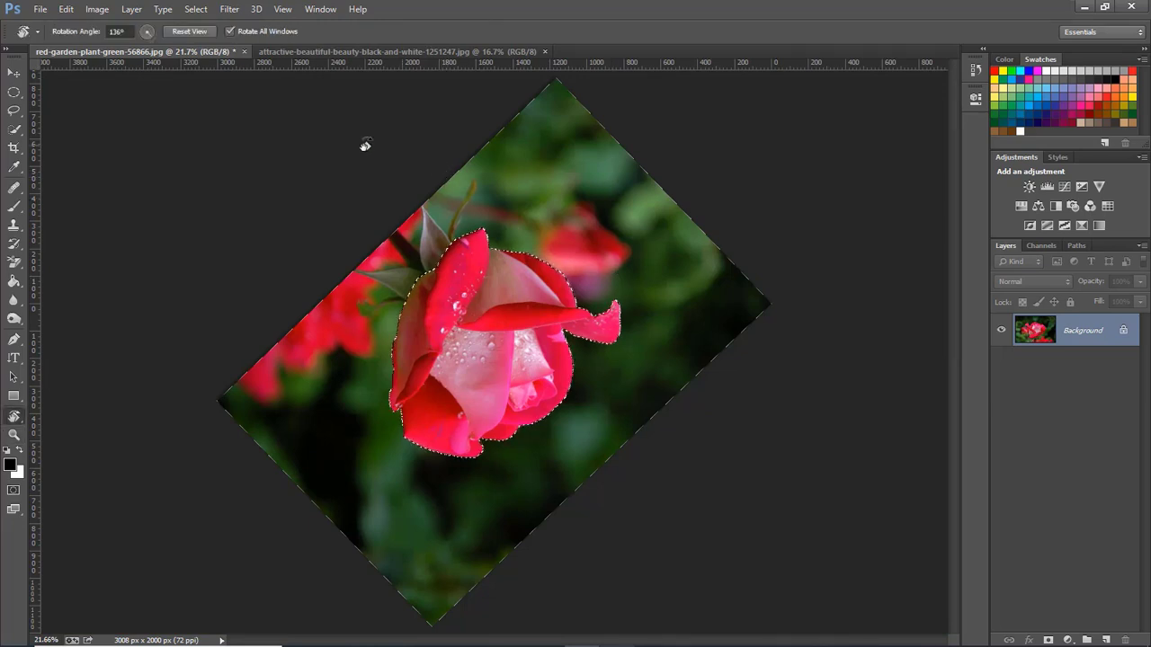
left_click(202, 33)
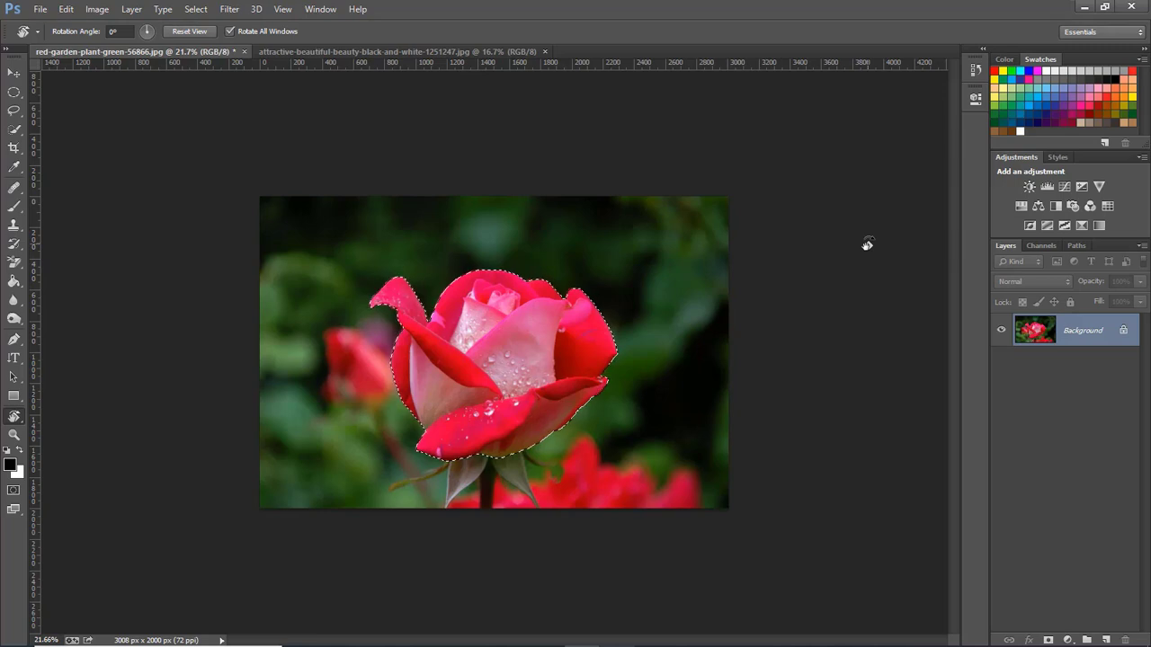
key("l")
key("ctrl+c")
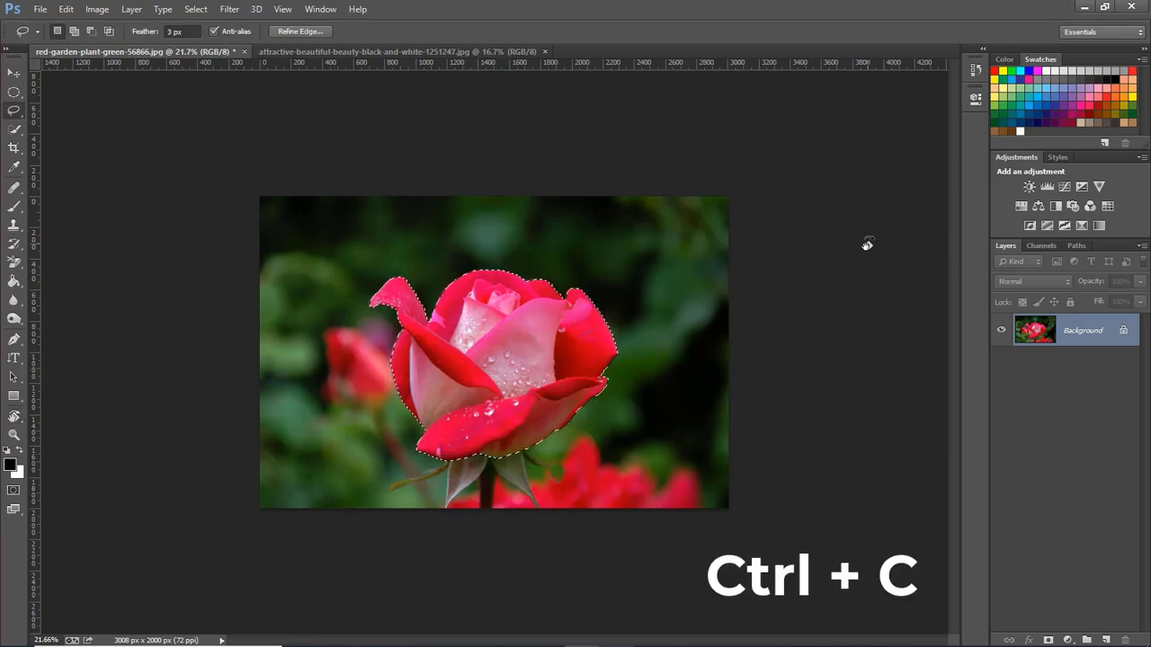
left_click(427, 52)
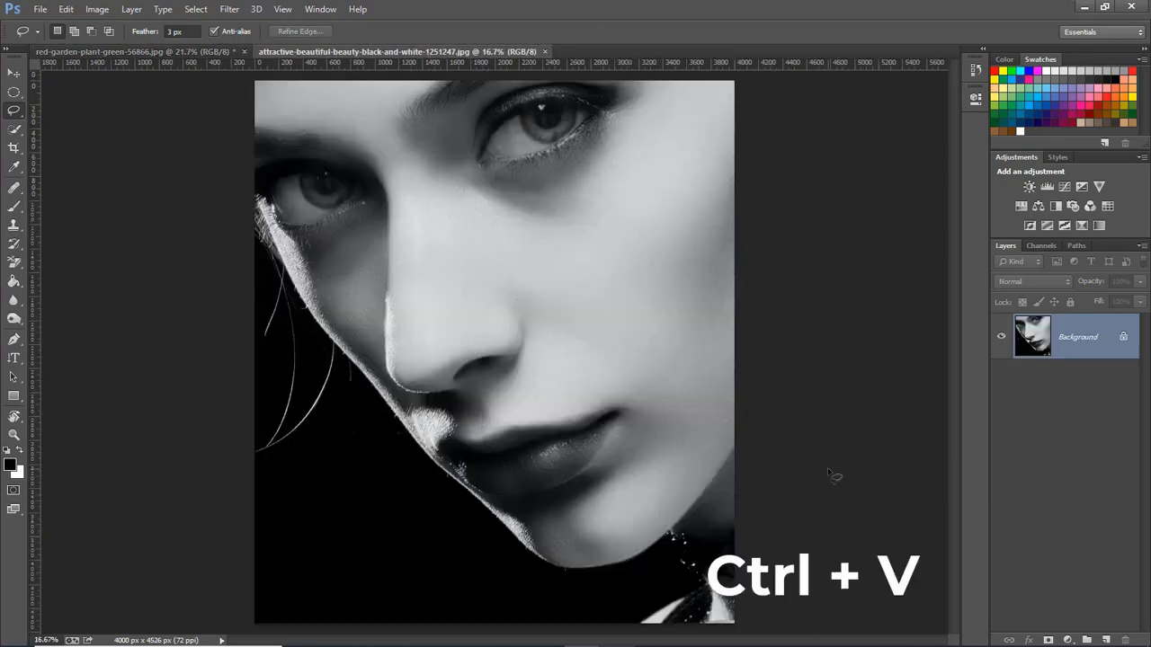
key("ctrl+v")
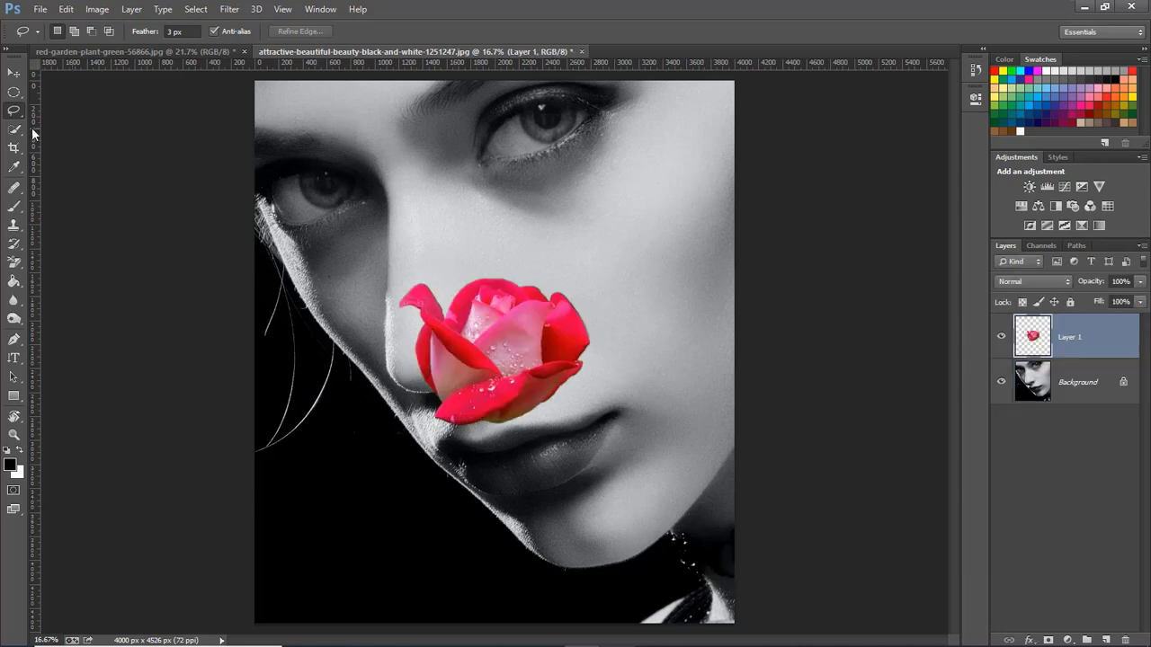
left_click(19, 77)
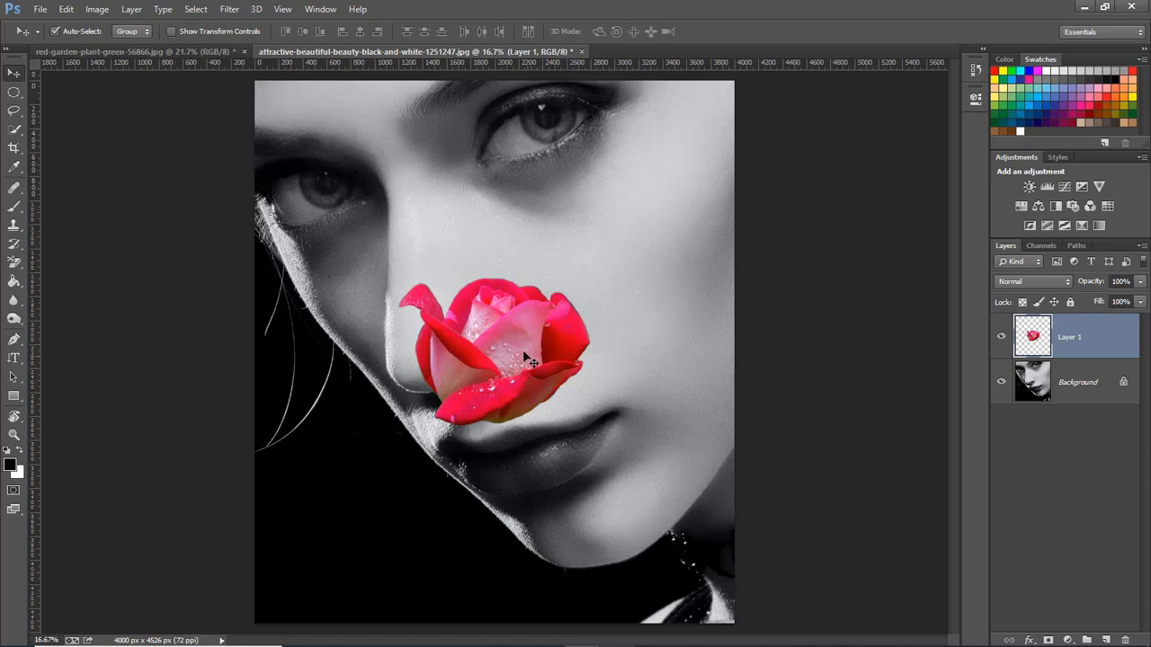
left_click_drag(528, 360, 382, 553)
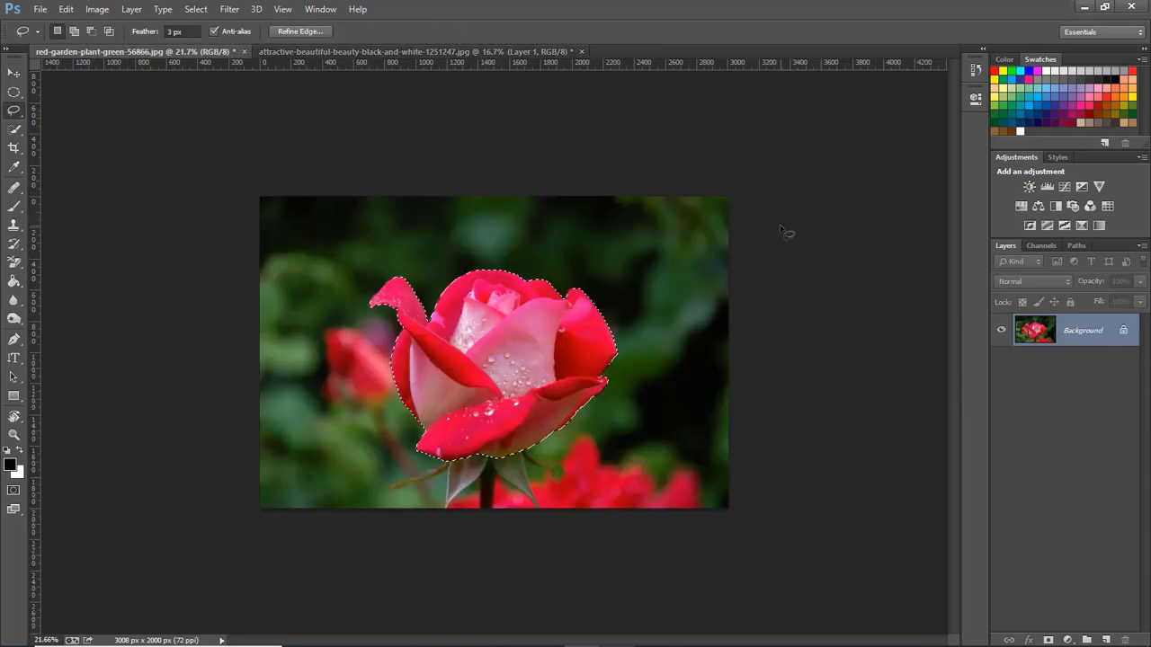
Step: In the red-garden-plant-green-56866.jpg document, copy the selected rose to a new layer and delete the Background layer
right_click(523, 312)
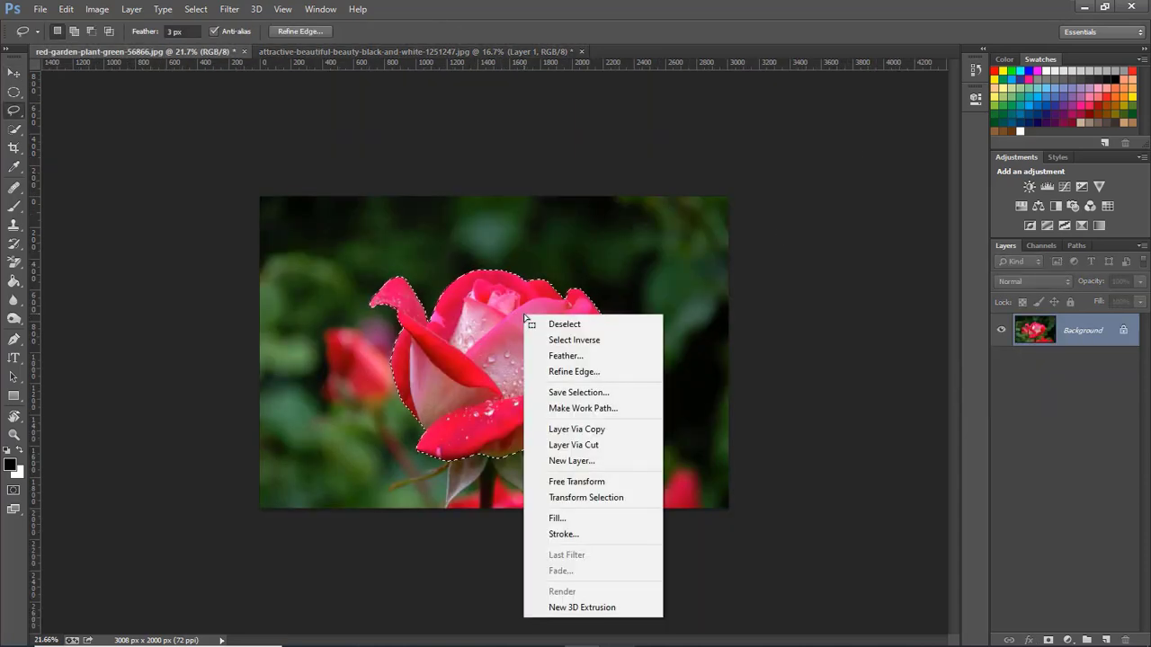
left_click(624, 432)
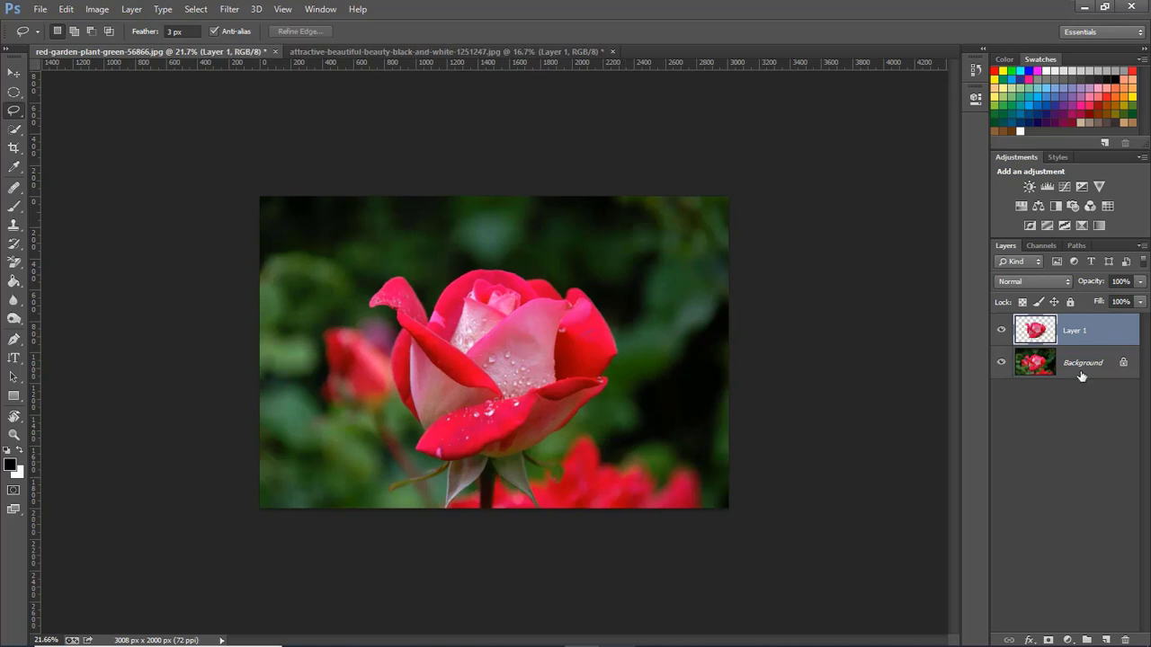
left_click(1081, 376)
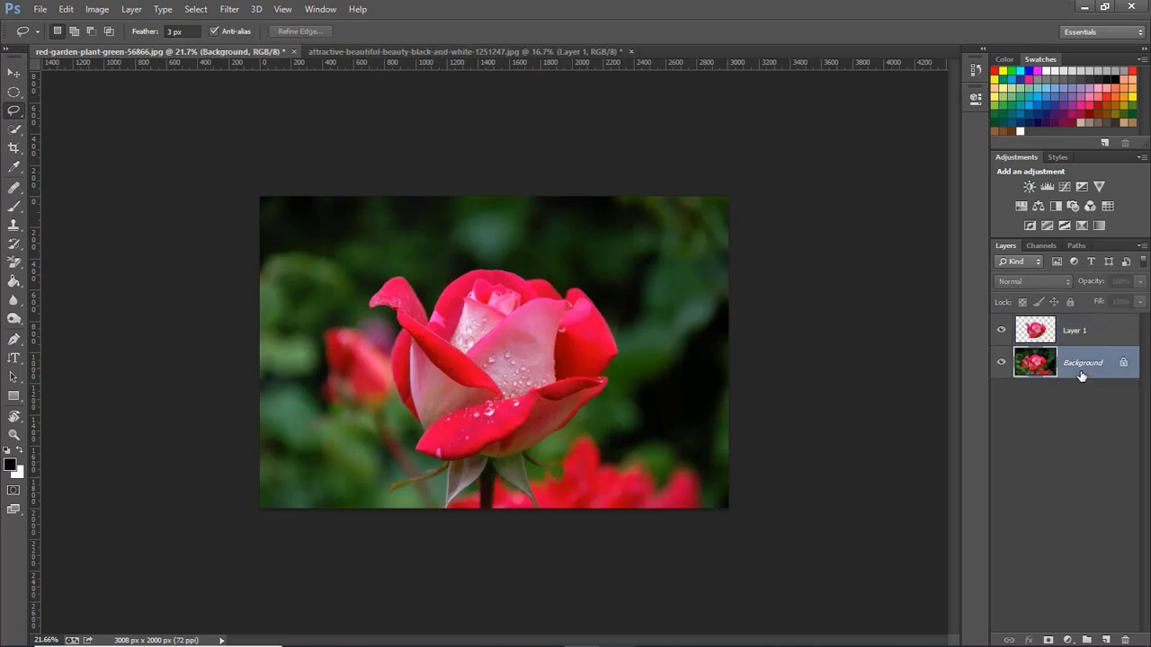
key("Delete")
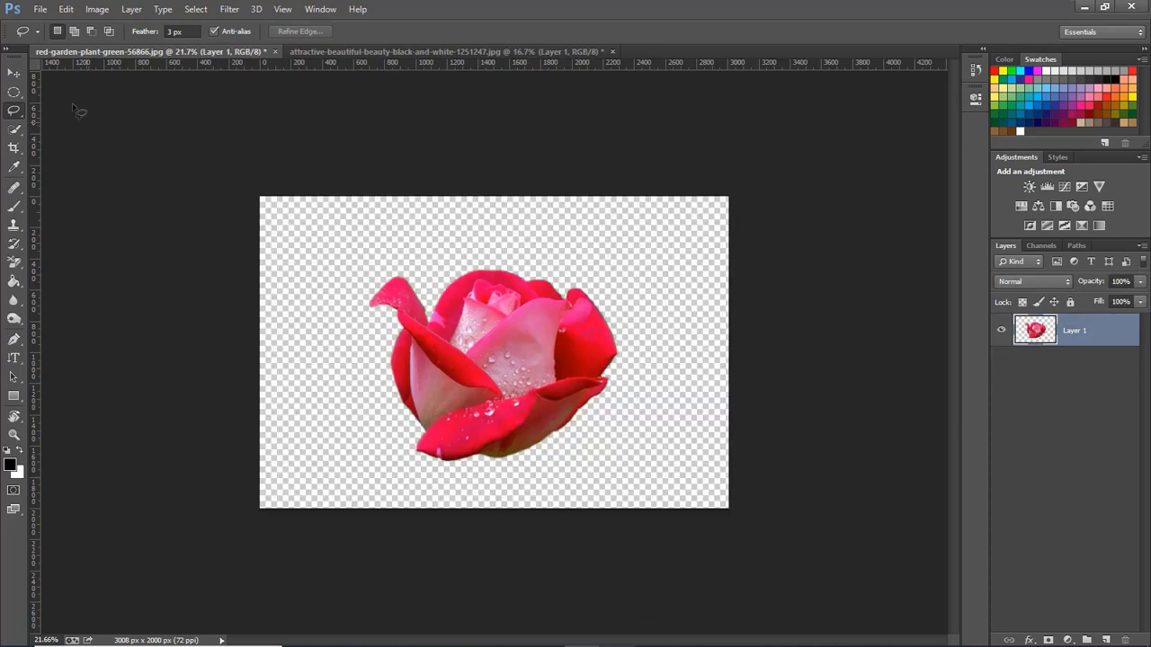
Step: Export the cut-out rose with Save for Web as a PNG-24 file named Flower in the Transperent folder
left_click(42, 11)
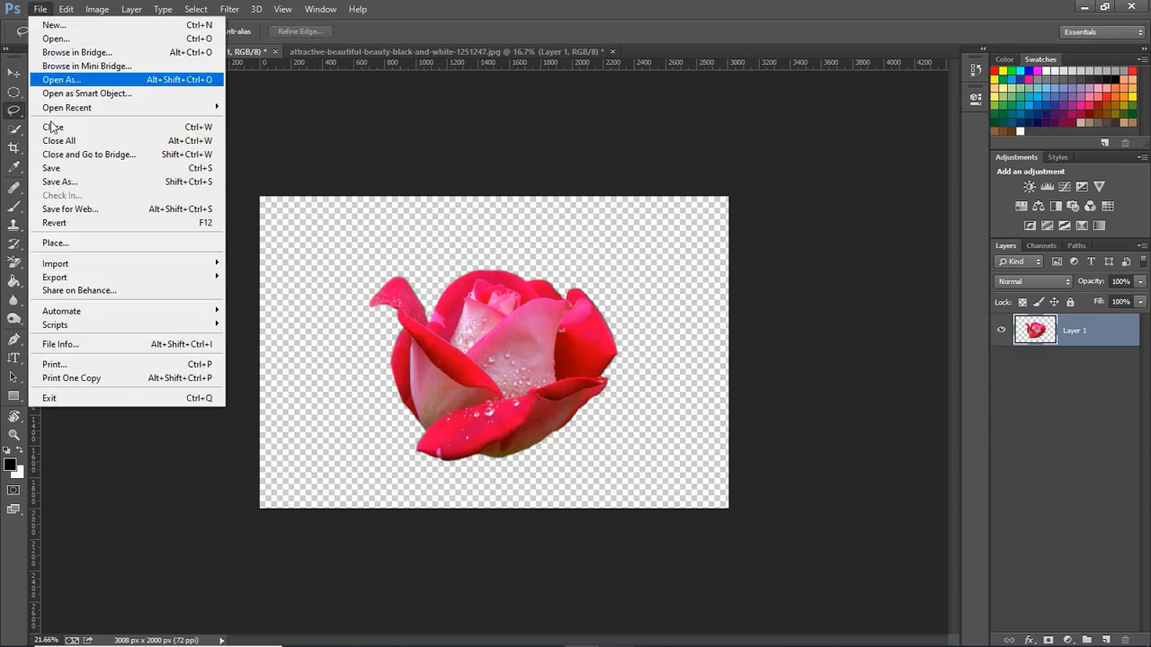
left_click(63, 209)
left_click(828, 92)
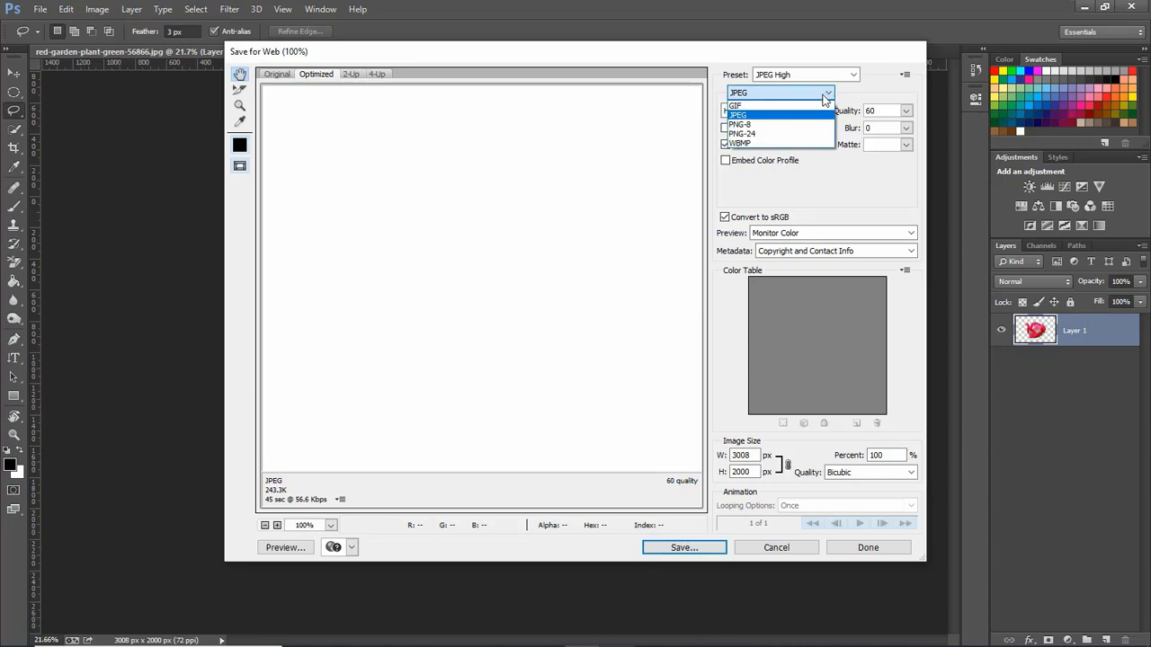
left_click(807, 137)
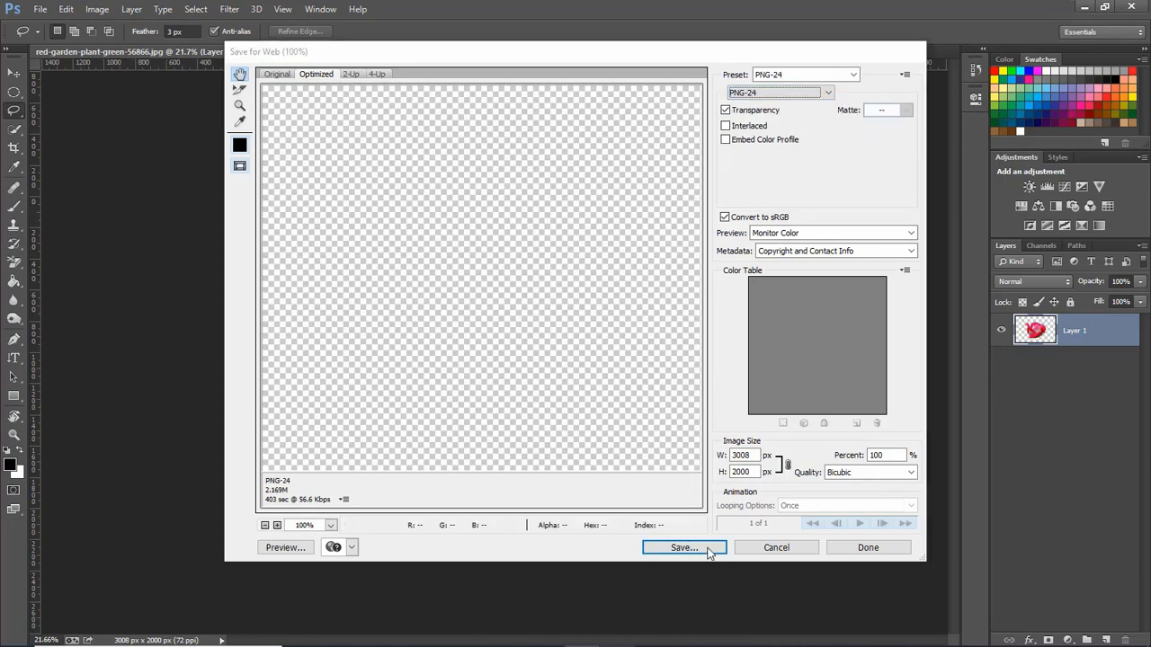
left_click(707, 548)
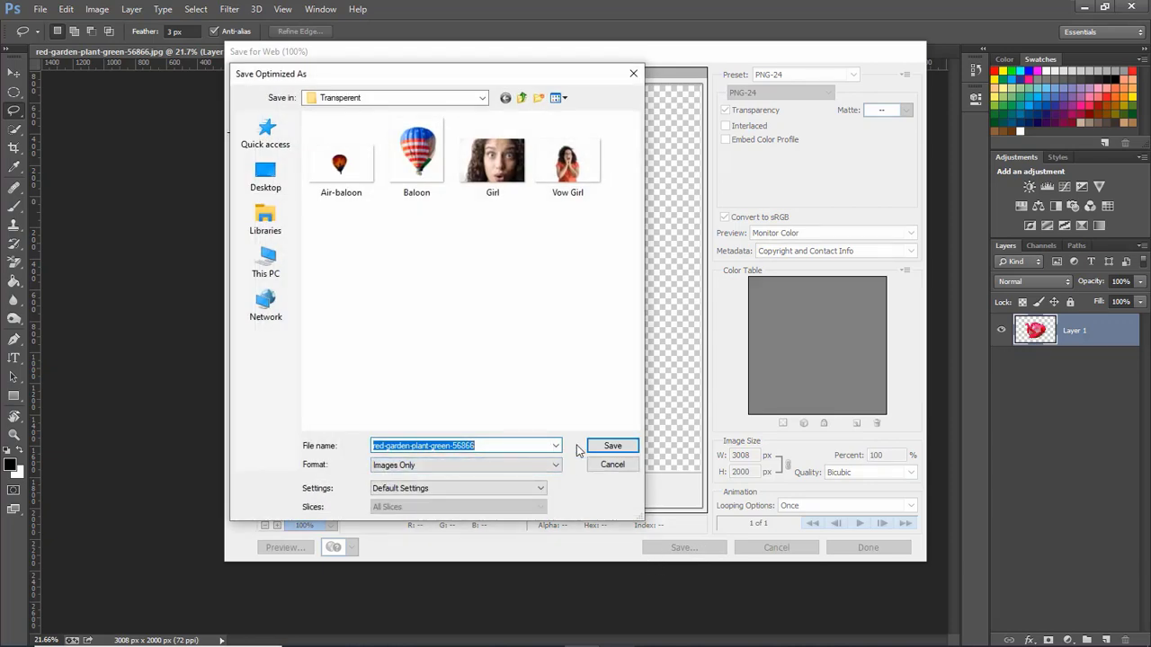
type("Flower")
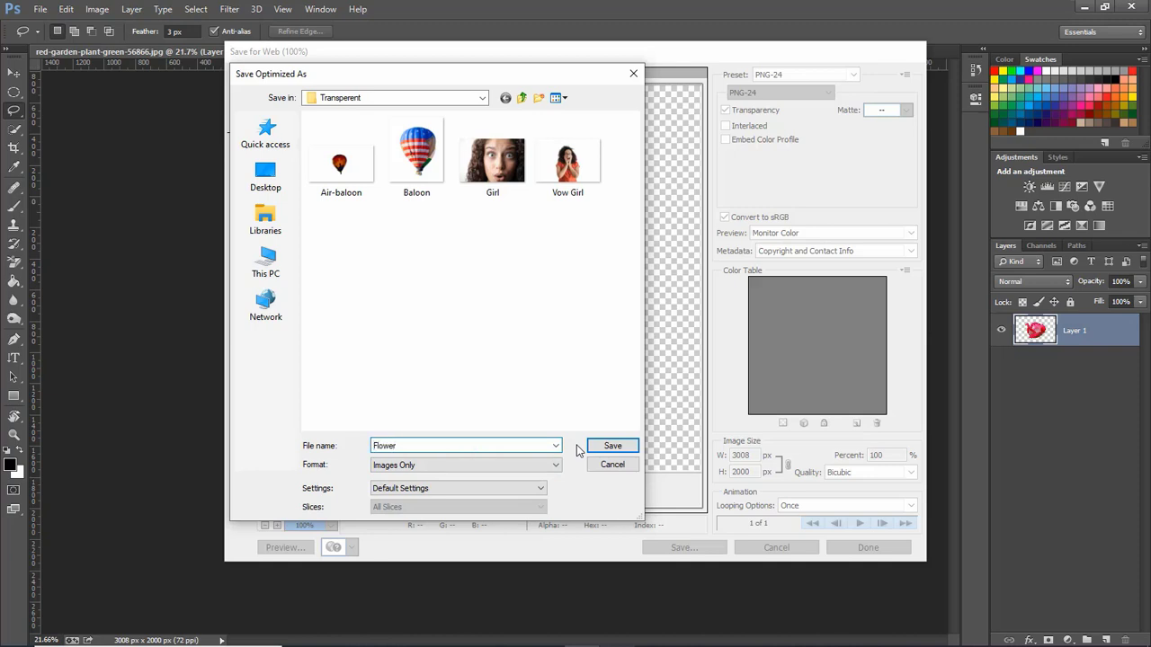
left_click(615, 447)
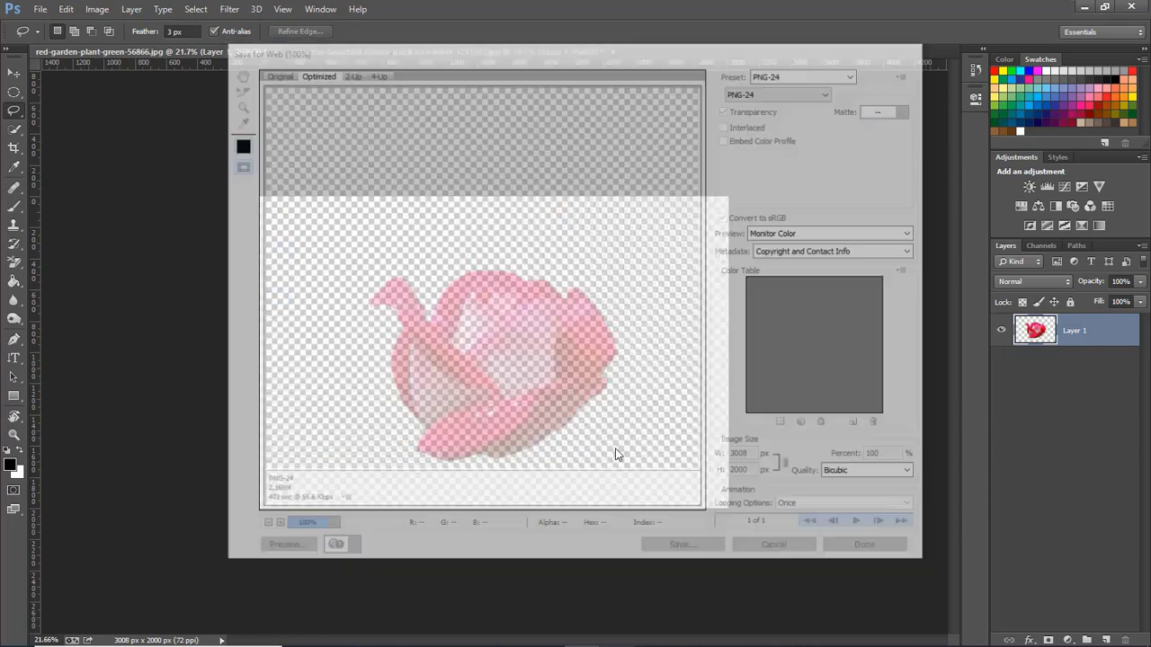